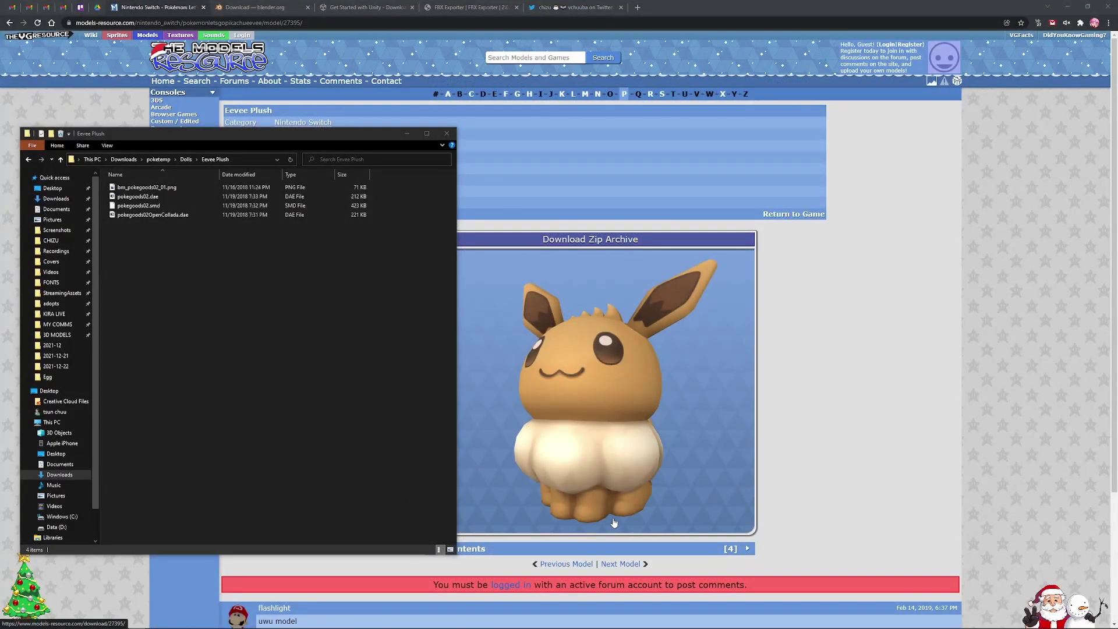
# Step: Open the Eevee Plush download folder and view its texture image bm_pokegoods02_01.png
pyautogui.click(708, 141)
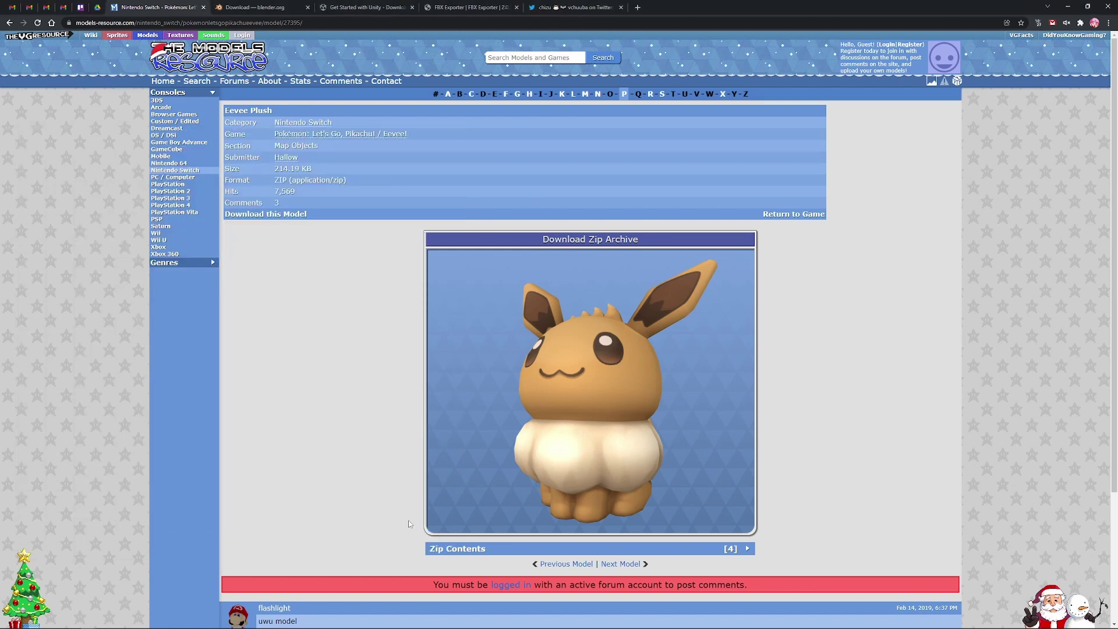
pyautogui.click(148, 620)
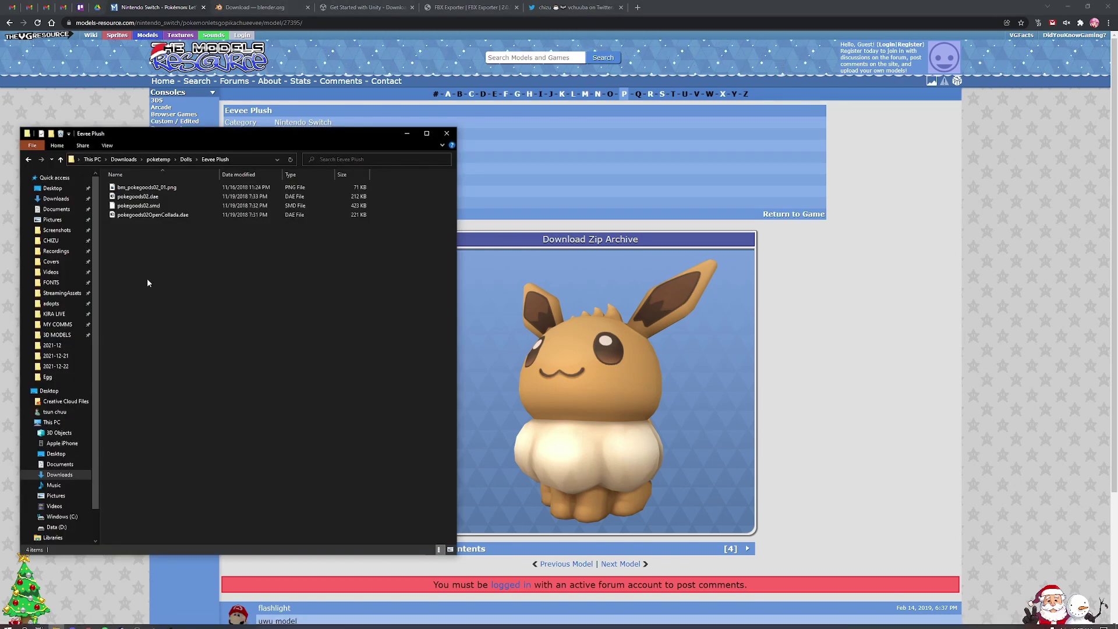
pyautogui.moveTo(208, 133); pyautogui.dragTo(514, 161)
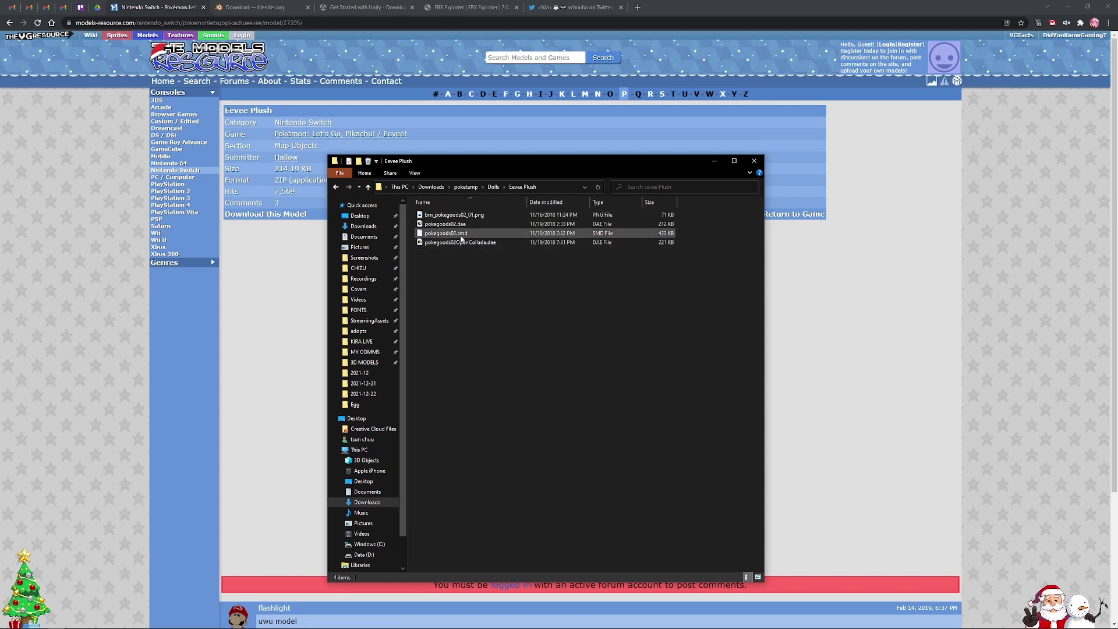
pyautogui.click(482, 217)
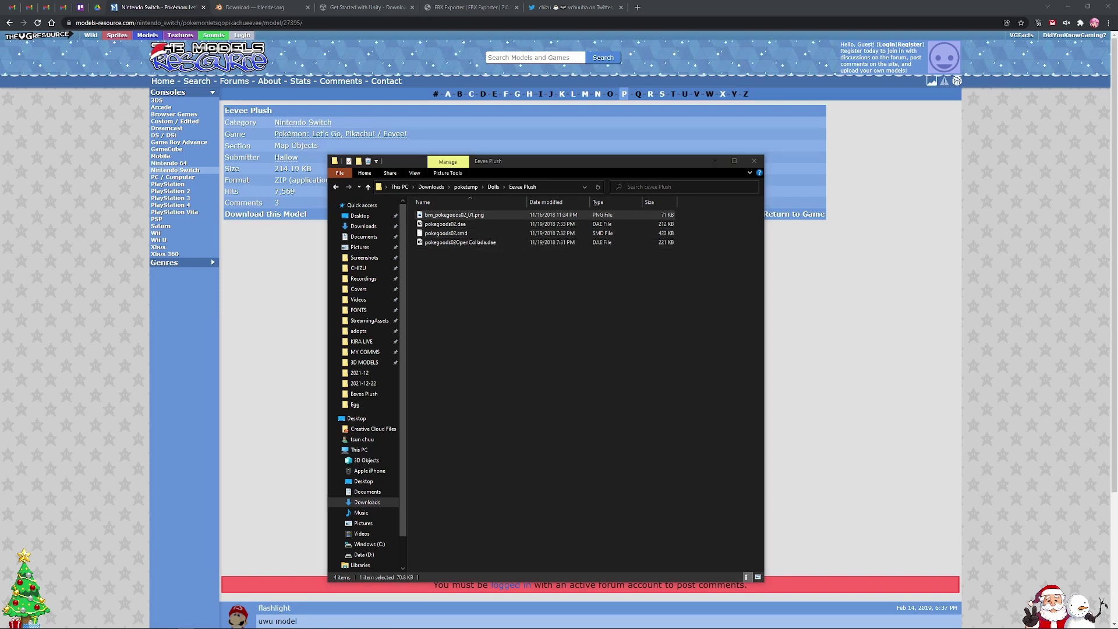
pyautogui.press('Return')
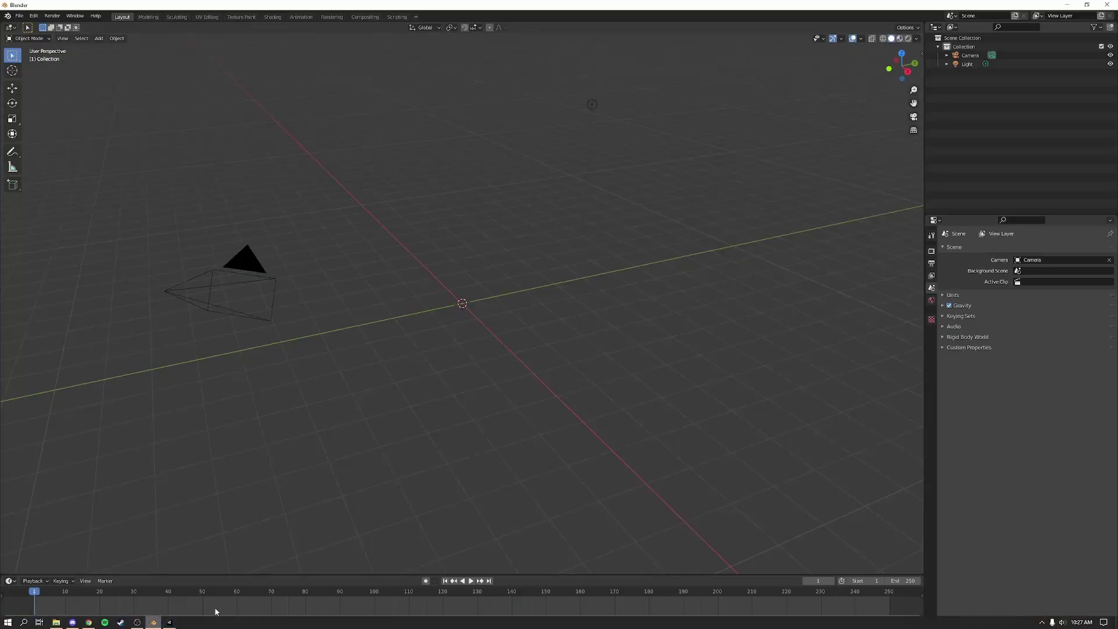
# Step: Import the Collada model pokegoods02OpenCollada.dae from the Eevee Plush folder
pyautogui.click(19, 16)
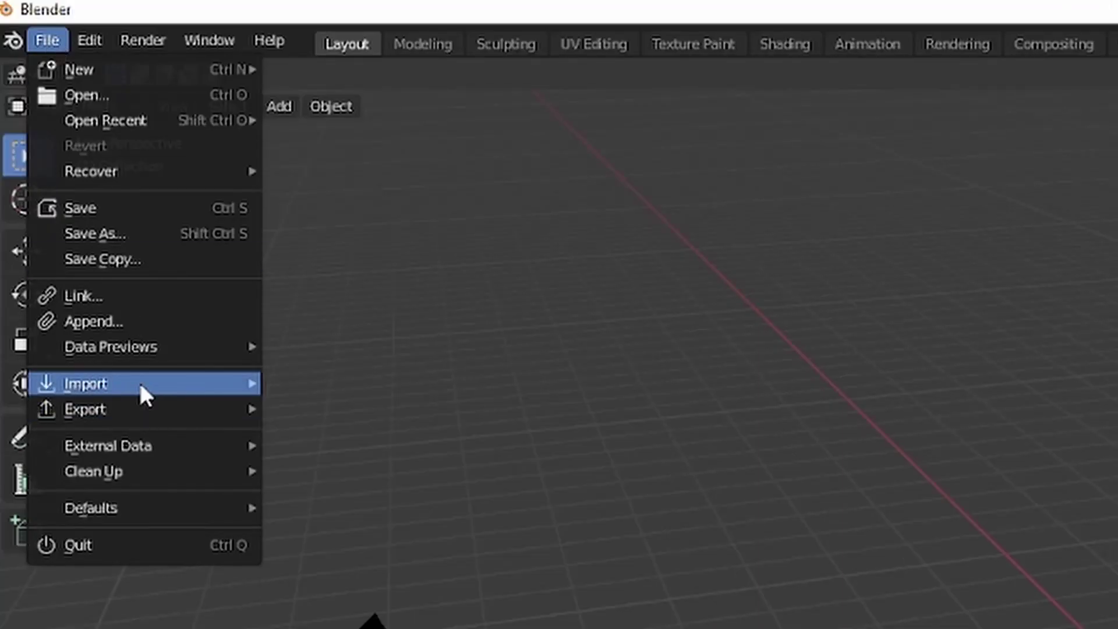
pyautogui.moveTo(88, 135)
pyautogui.click(309, 384)
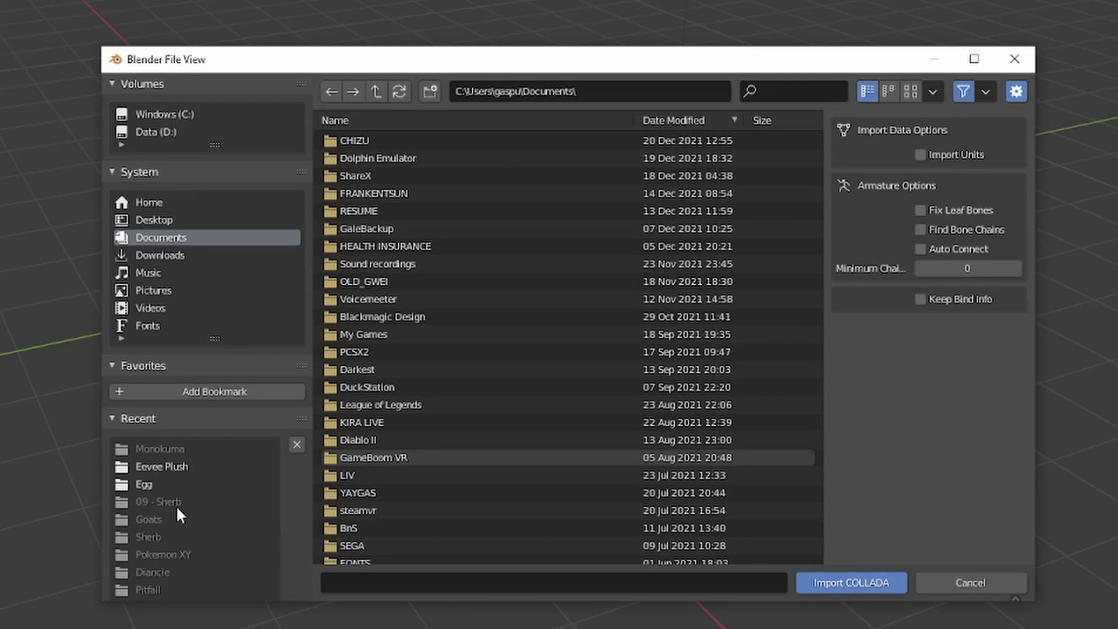
pyautogui.click(186, 466)
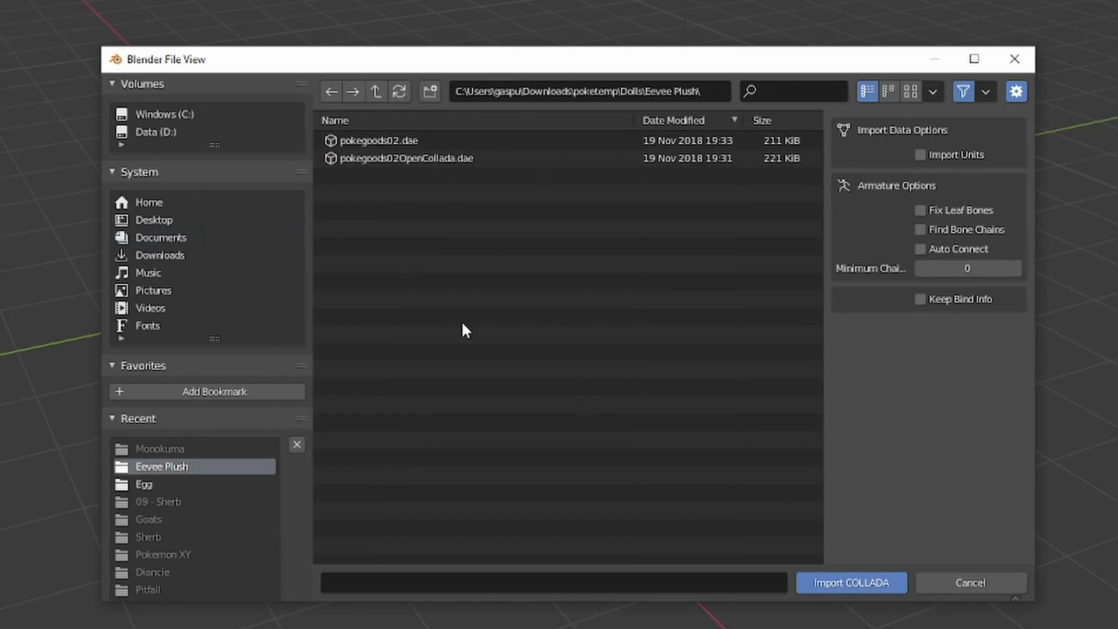
pyautogui.doubleClick(477, 157)
pyautogui.scroll(4, 480, 310)
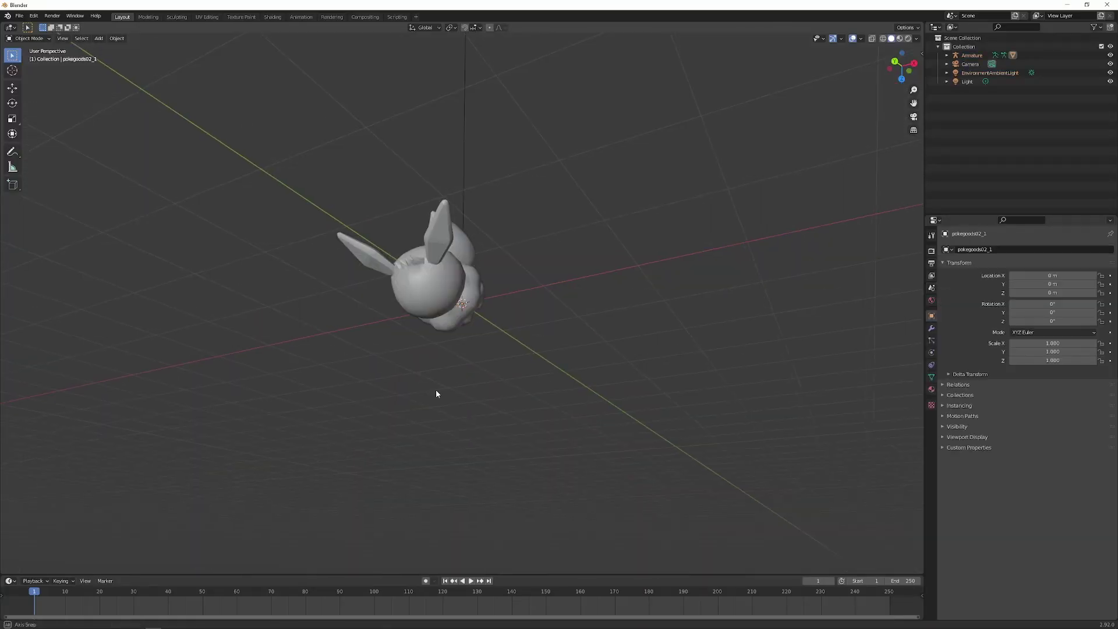
pyautogui.moveTo(435, 390); pyautogui.dragTo(466, 412, button='middle')
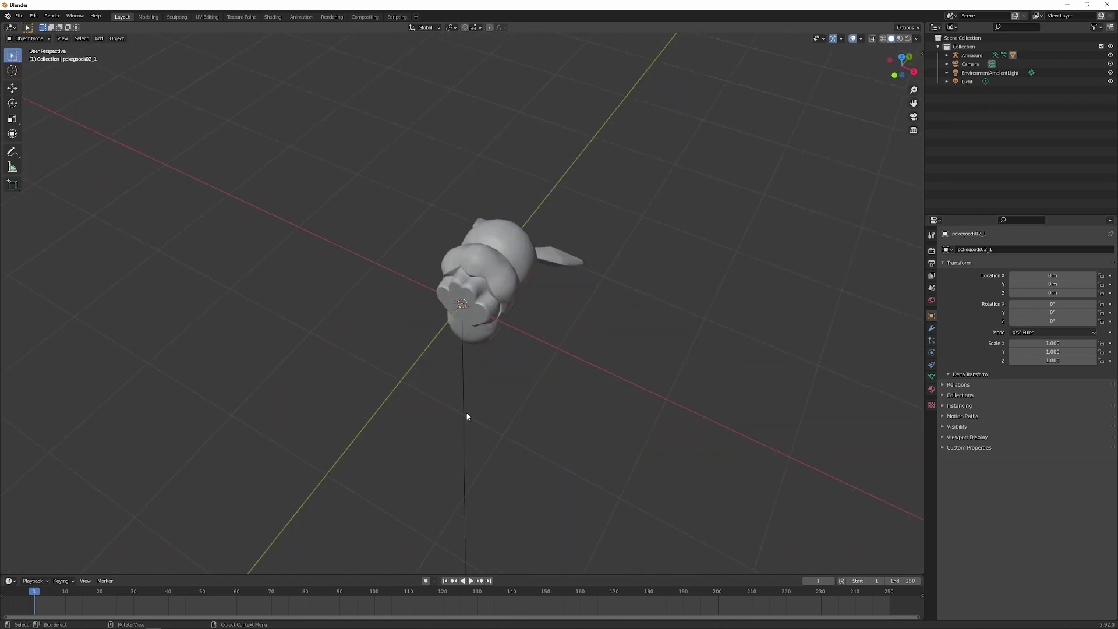
# Step: Delete the camera, the light and the imported environment ambient light, keeping only the plush model's armature and mesh
pyautogui.click(465, 411)
pyautogui.moveTo(426, 366); pyautogui.dragTo(401, 396, button='middle')
pyautogui.press('Delete')
pyautogui.click(972, 73)
pyautogui.press('Delete')
pyautogui.click(971, 65)
pyautogui.press('Delete')
pyautogui.moveTo(768, 309); pyautogui.dragTo(753, 253, button='middle')
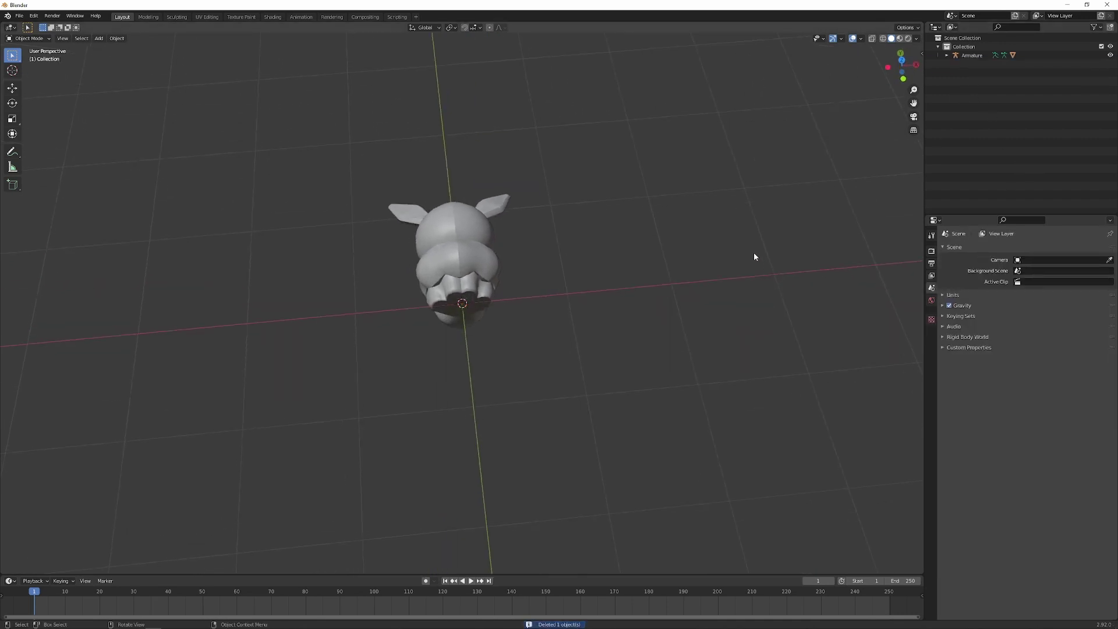
# Step: Set the plush mesh's X rotation to 90° so that it stands upright
pyautogui.moveTo(521, 213); pyautogui.dragTo(559, 276, button='middle')
pyautogui.click(496, 262)
pyautogui.moveTo(678, 255)
pyautogui.mouseDown(button='middle')
pyautogui.moveTo(723, 187)
pyautogui.moveTo(686, 254)
pyautogui.moveTo(696, 268)
pyautogui.mouseUp(button='middle')
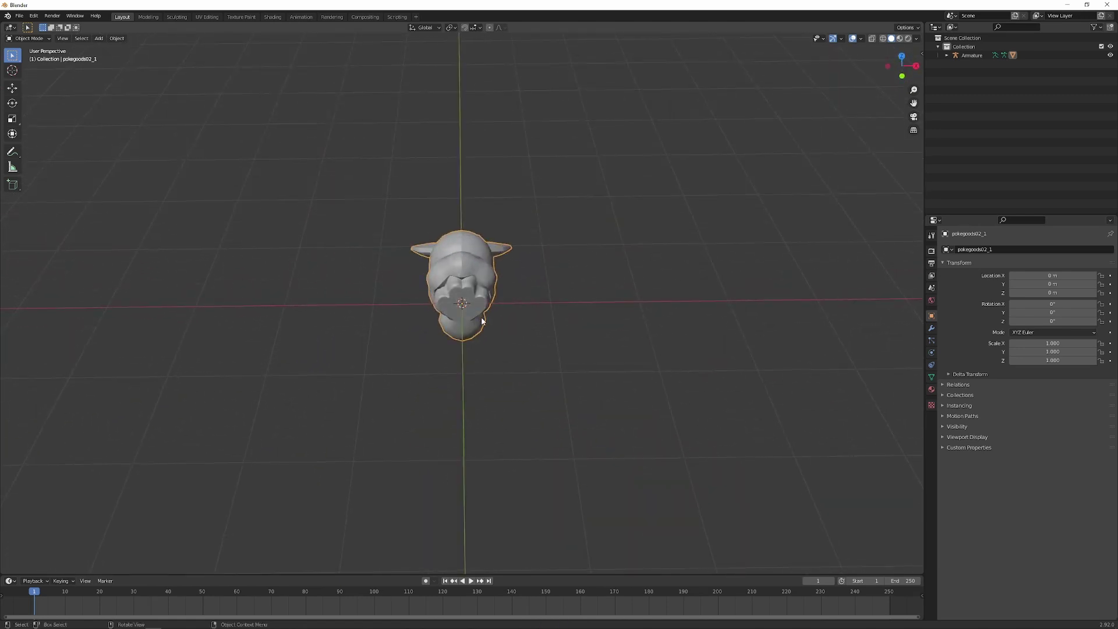
pyautogui.moveTo(461, 304); pyautogui.dragTo(757, 210, button='middle')
pyautogui.moveTo(1035, 312); pyautogui.dragTo(1026, 313)
pyautogui.hotkey('ctrl', 'z')
pyautogui.hotkey('ctrl', 'z')
pyautogui.click(737, 386)
pyautogui.moveTo(737, 386); pyautogui.dragTo(627, 318, button='middle')
pyautogui.rightClick(615, 257)
pyautogui.rightClick(600, 319)
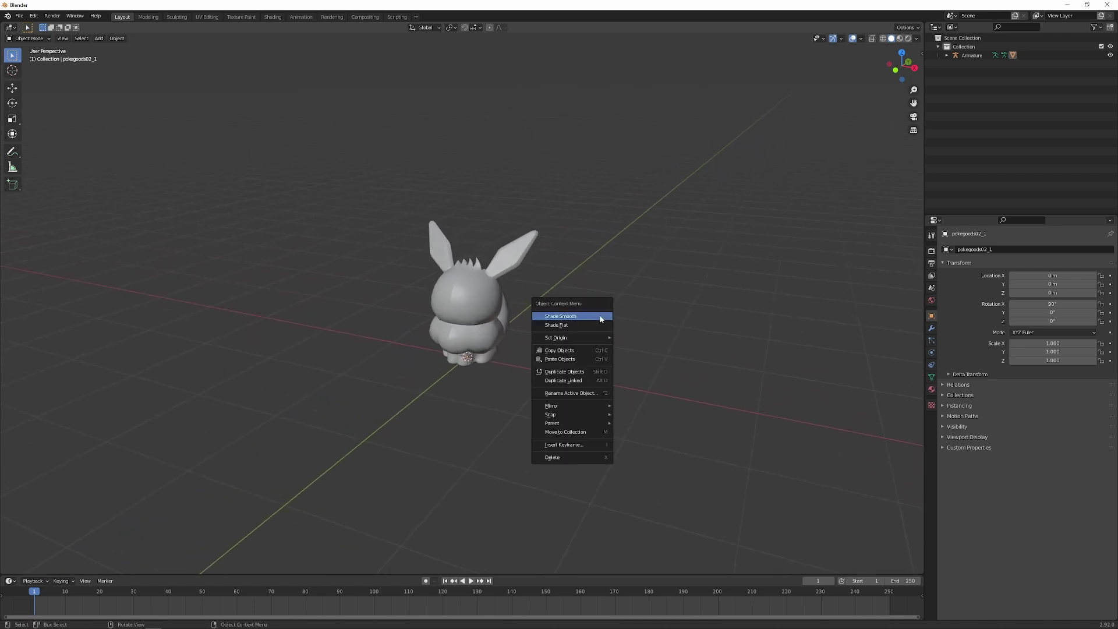
pyautogui.moveTo(689, 236); pyautogui.dragTo(554, 414, button='middle')
# Step: Start an FBX export into the Eevee Plush folder with the file name eeveetemp
pyautogui.click(19, 16)
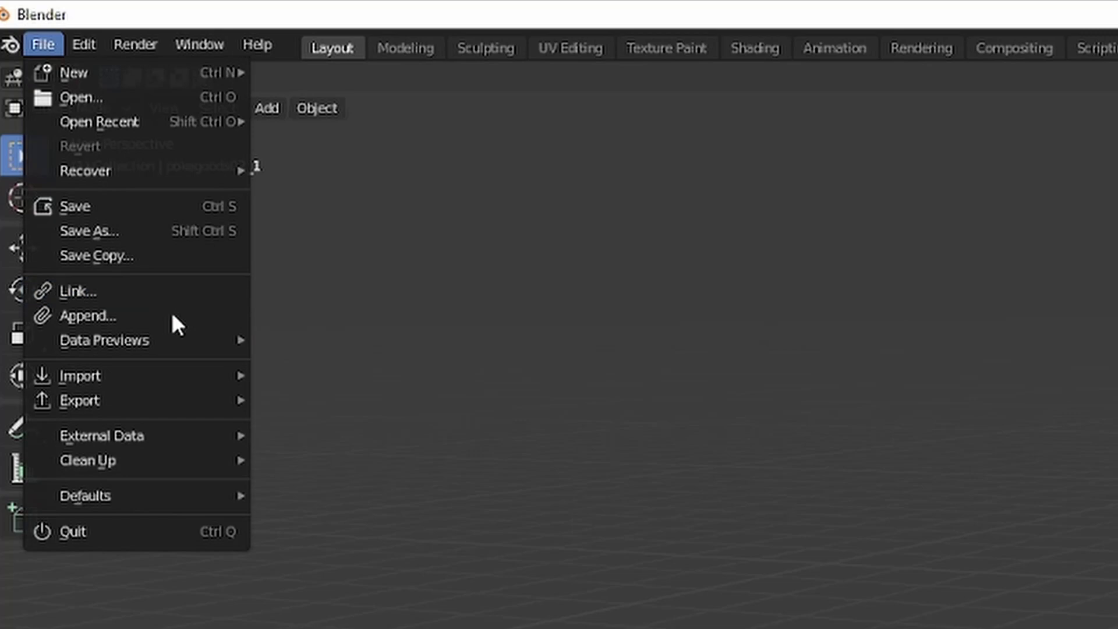
pyautogui.moveTo(46, 142)
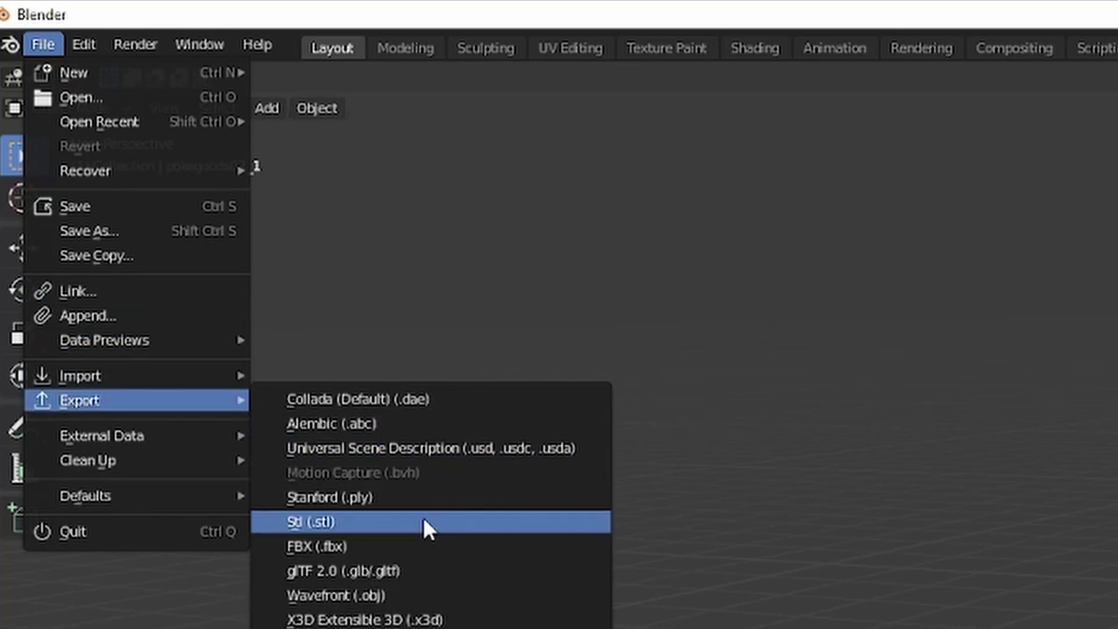
pyautogui.click(394, 546)
pyautogui.click(134, 449)
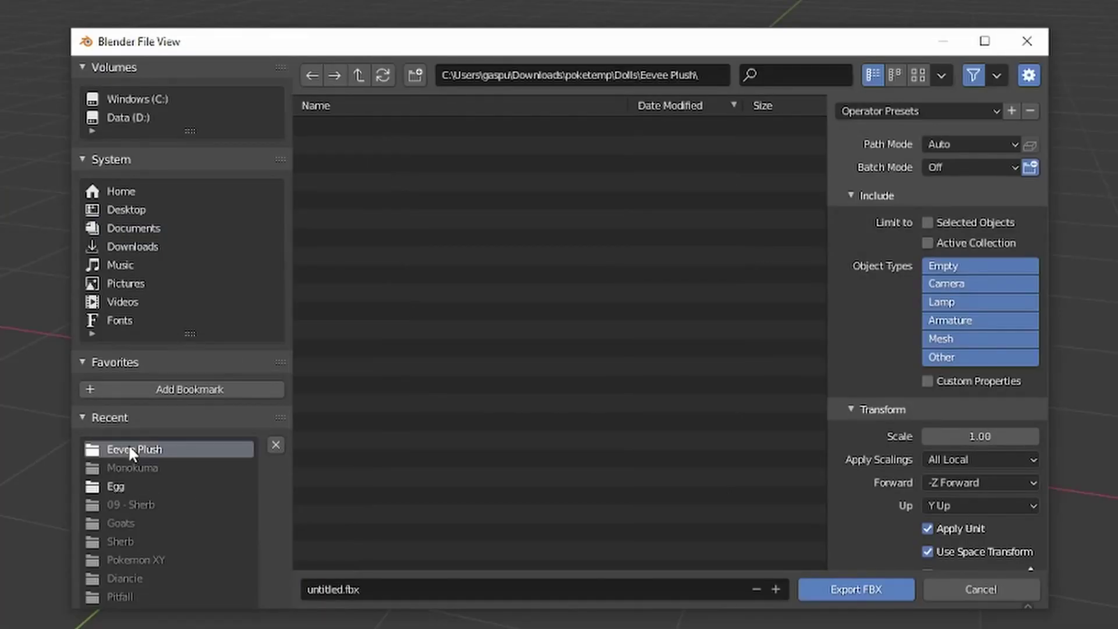
pyautogui.click(328, 587)
pyautogui.write('eevee')
pyautogui.write('temp')
pyautogui.press('Return')
# Step: Set the export's path mode to Copy with embedded textures and export the FBX file
pyautogui.click(971, 143)
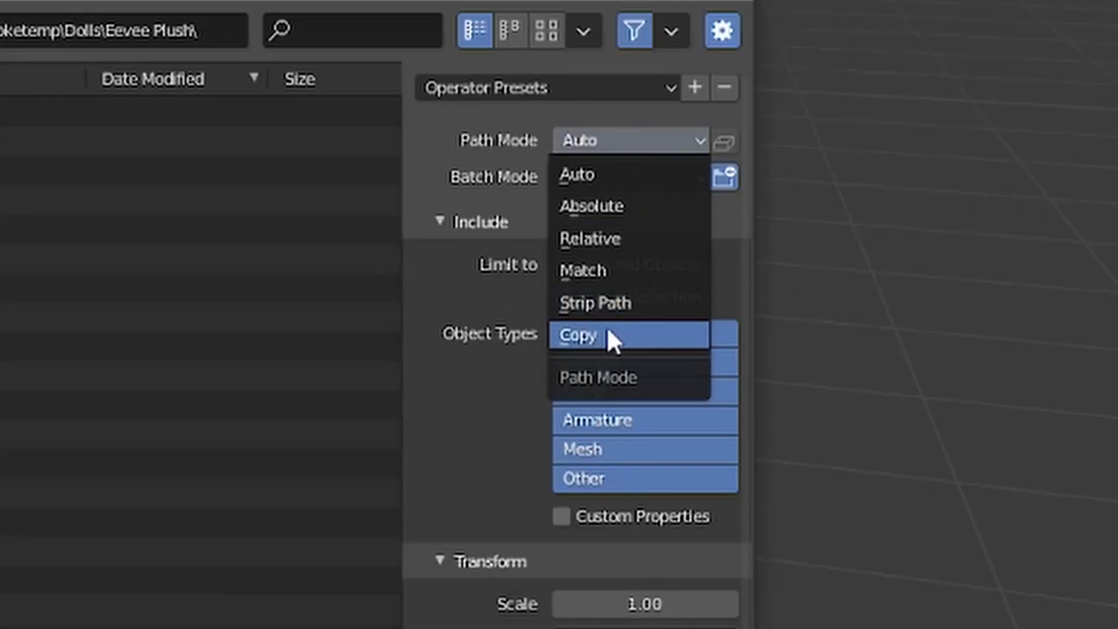
pyautogui.click(612, 341)
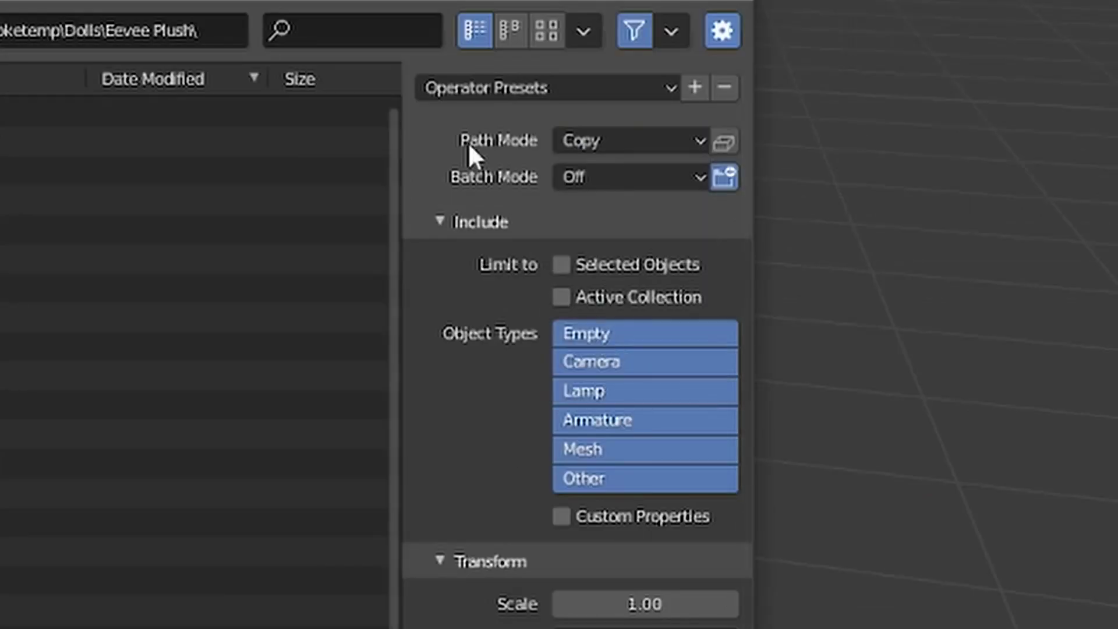
pyautogui.click(724, 143)
pyautogui.click(508, 428)
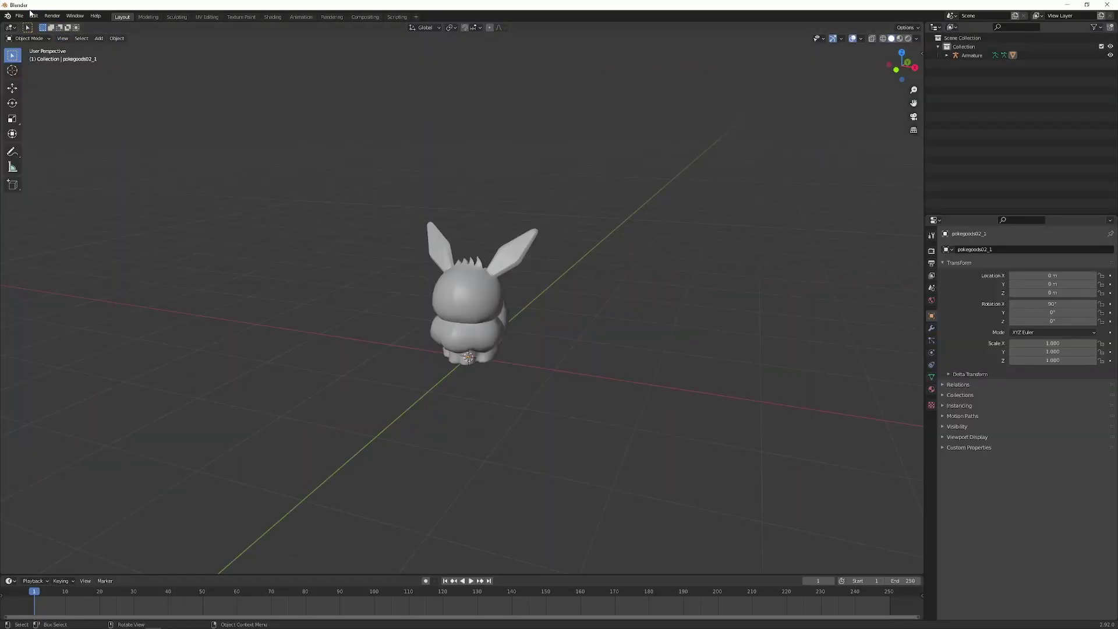
# Step: Export the model as a Wavefront OBJ named eeveetemp into the Eevee Plush folder
pyautogui.click(28, 14)
pyautogui.moveTo(50, 140)
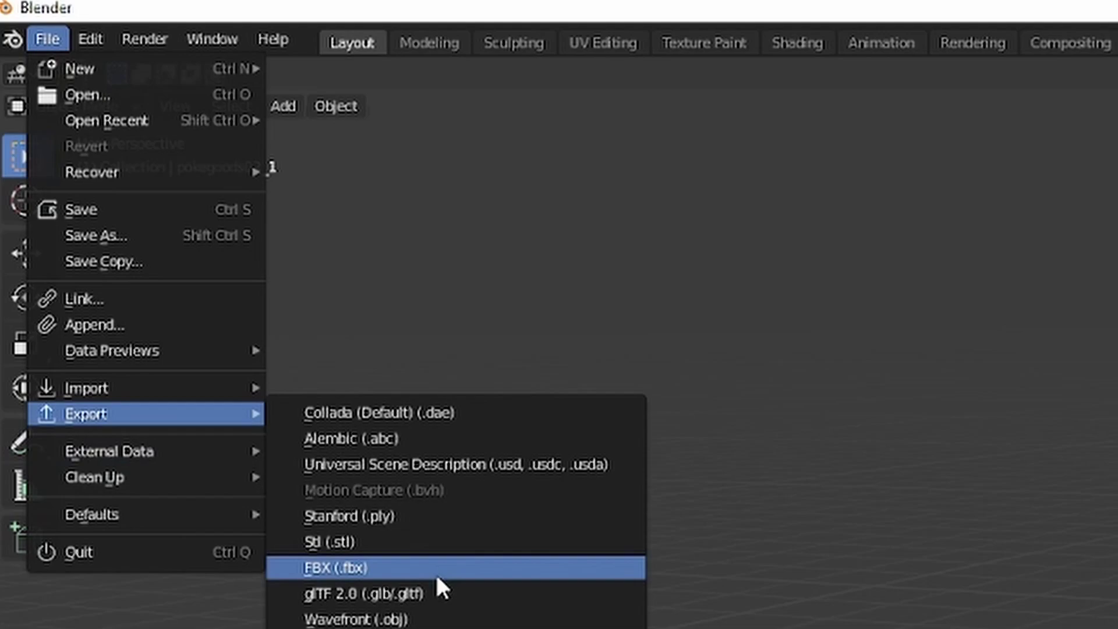
pyautogui.click(434, 619)
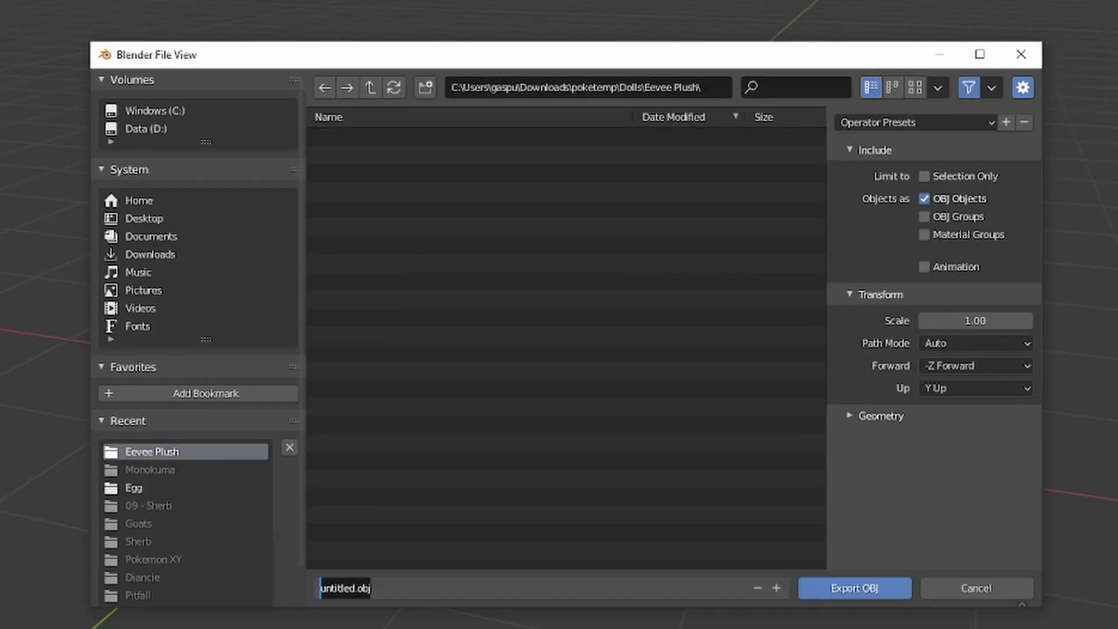
pyautogui.write('eeveetemp')
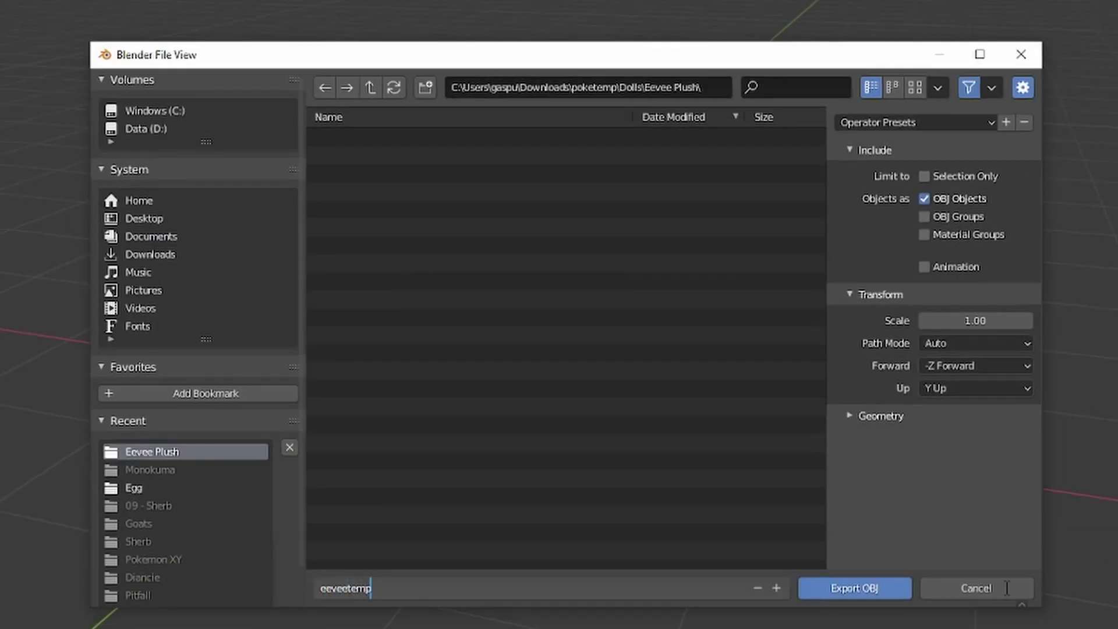
pyautogui.press('Return')
pyautogui.click(877, 589)
pyautogui.moveTo(586, 370); pyautogui.dragTo(645, 336, button='middle')
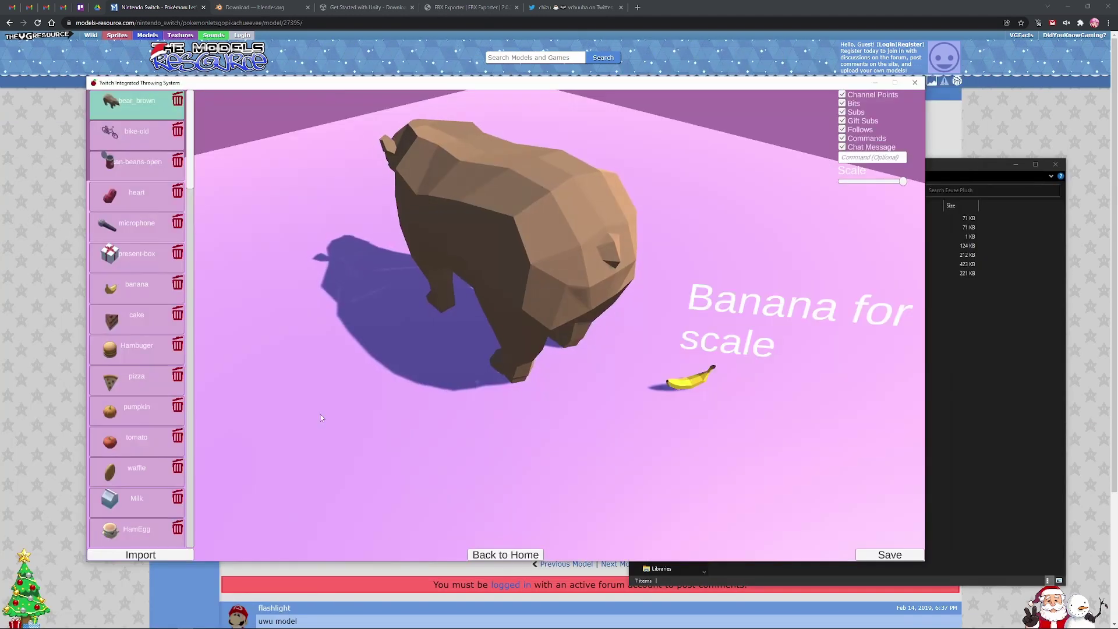
# Step: Try to import eeveetemp.fbx from the Eevee Plush folder into the throwing system's item list
pyautogui.scroll(-3, 141, 448)
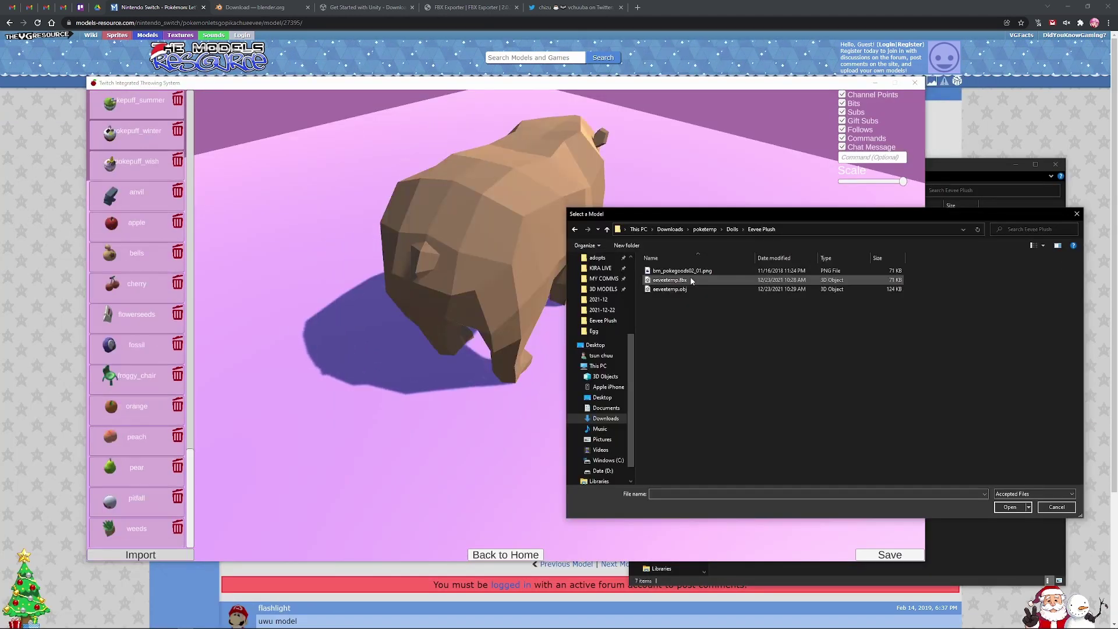
pyautogui.doubleClick(692, 281)
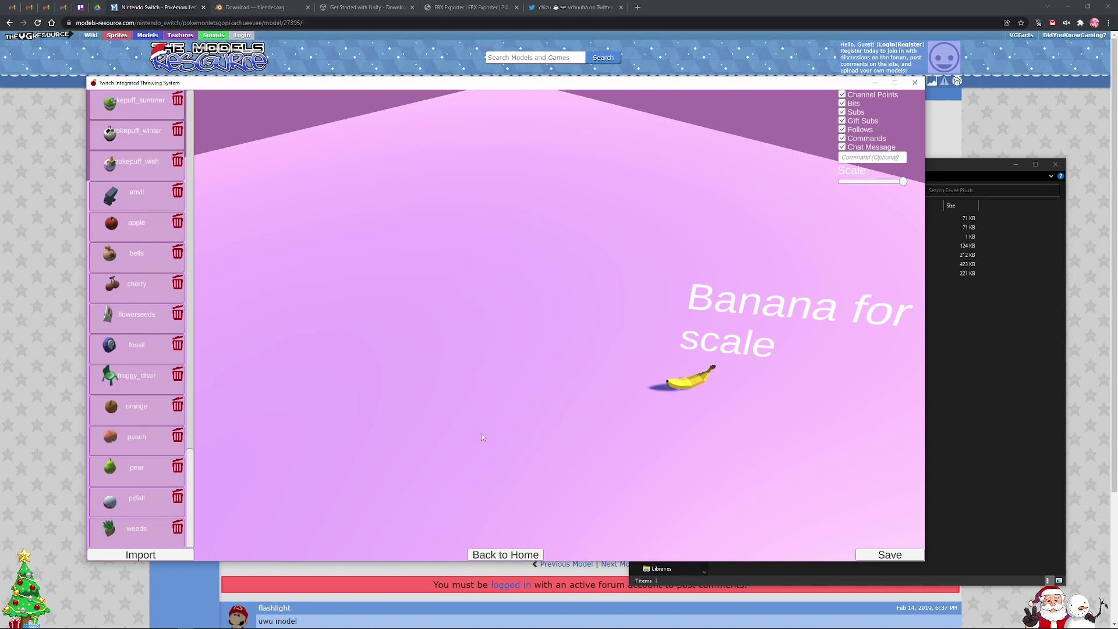
pyautogui.click(168, 556)
pyautogui.doubleClick(700, 280)
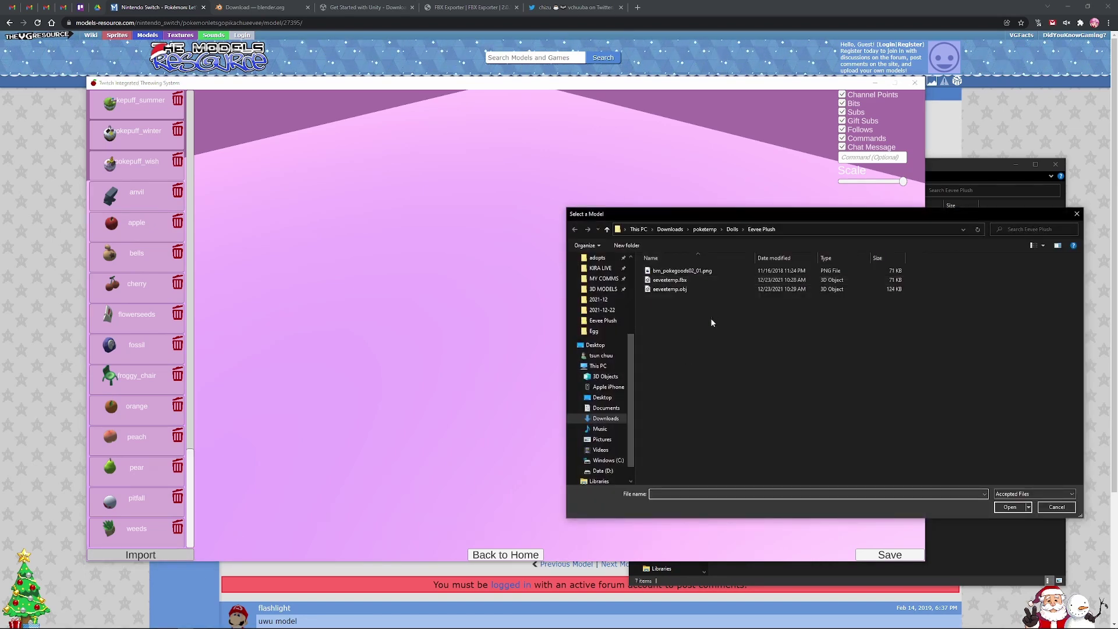
pyautogui.moveTo(190, 468); pyautogui.dragTo(188, 478)
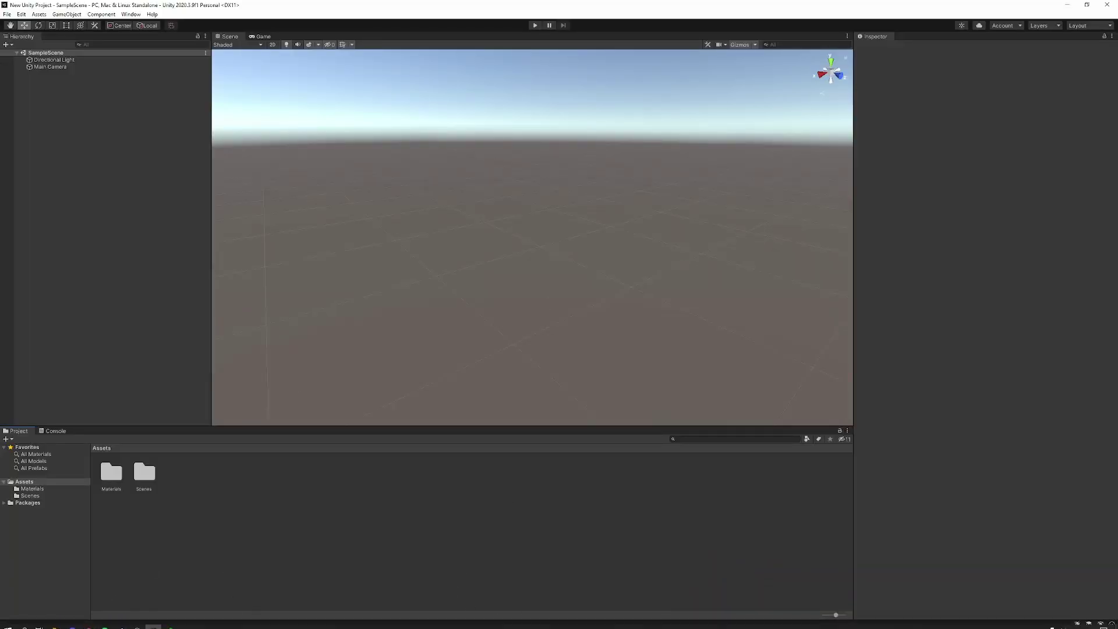
# Step: Add eeveetemp.obj from the Eevee Plush folder to the project's assets and place the model in the scene
pyautogui.click(54, 620)
pyautogui.click(759, 236)
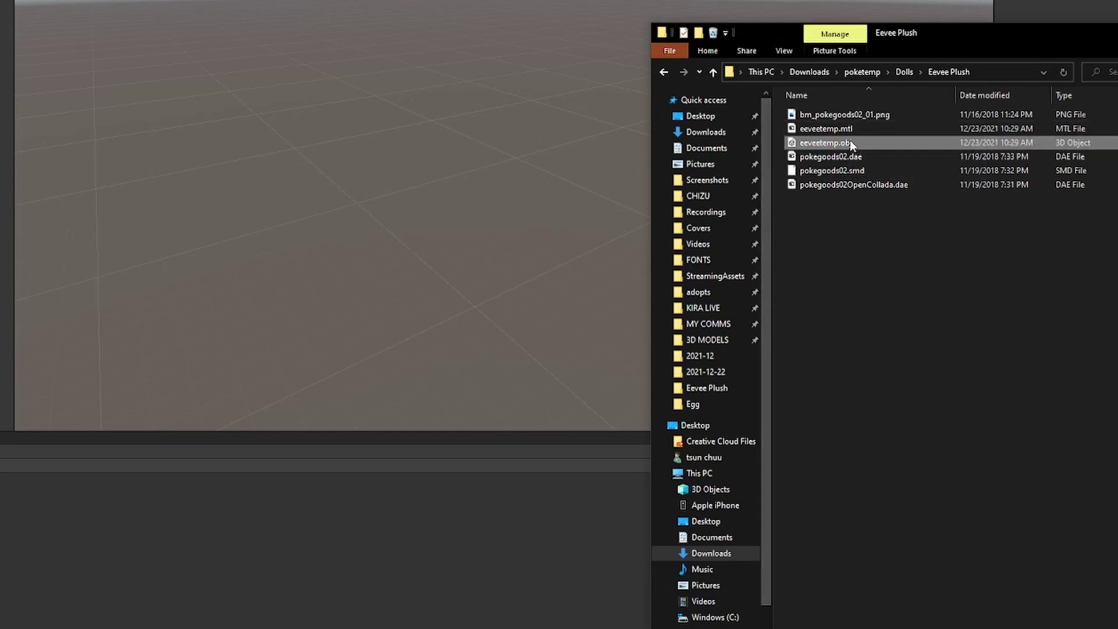
pyautogui.moveTo(306, 482); pyautogui.dragTo(225, 562)
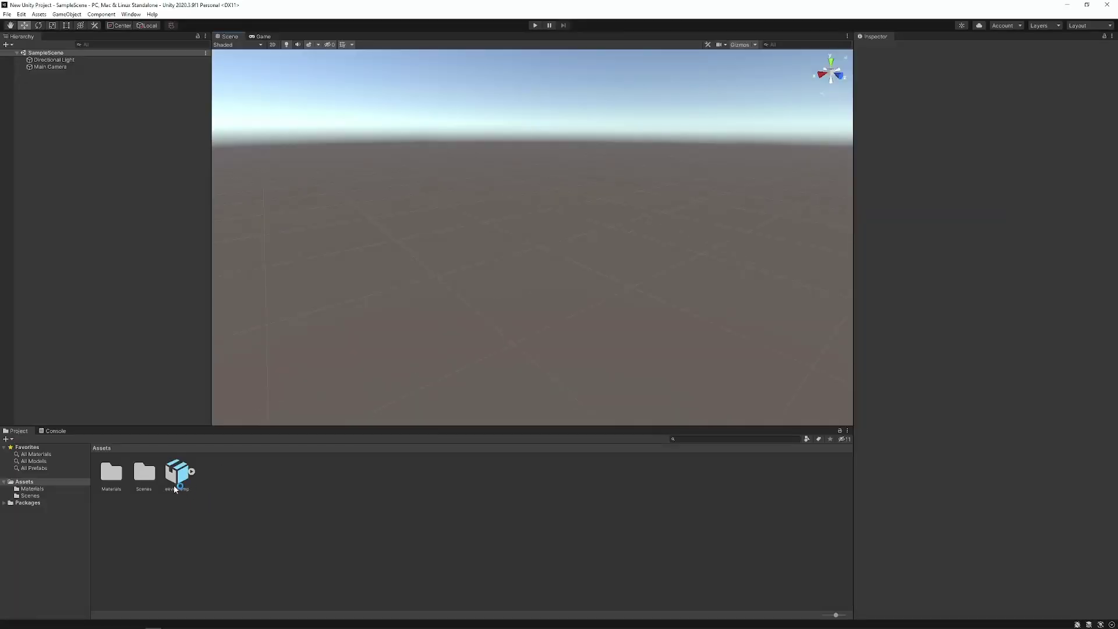
pyautogui.moveTo(174, 489); pyautogui.dragTo(479, 357)
pyautogui.moveTo(478, 355); pyautogui.dragTo(507, 299, button='middle')
# Step: Create a folder named texture in the project's assets
pyautogui.rightClick(381, 479)
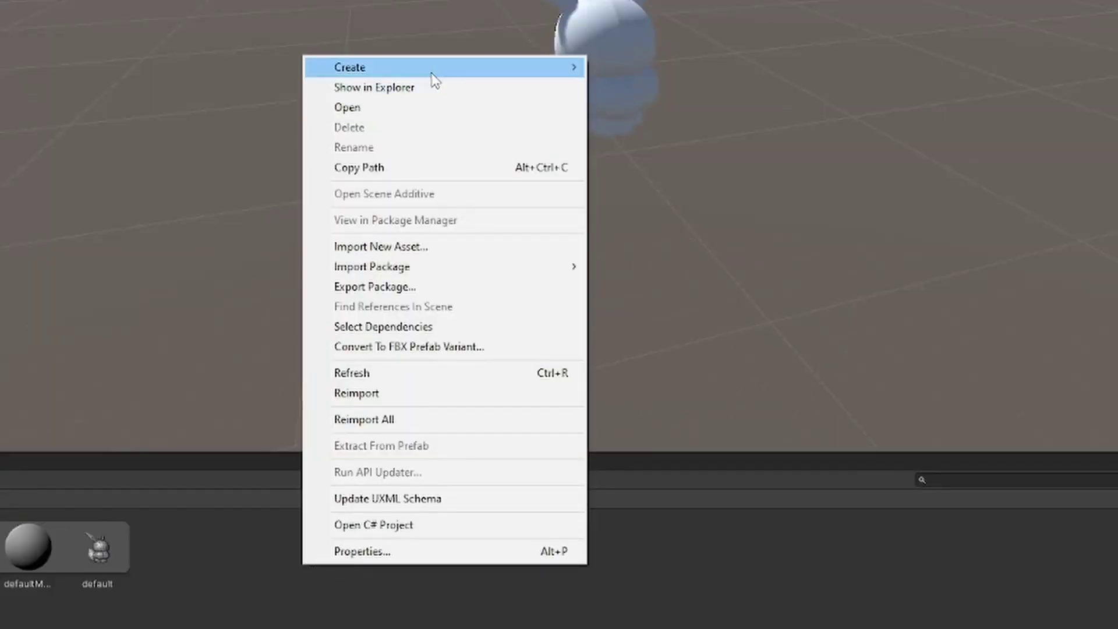
pyautogui.moveTo(570, 67)
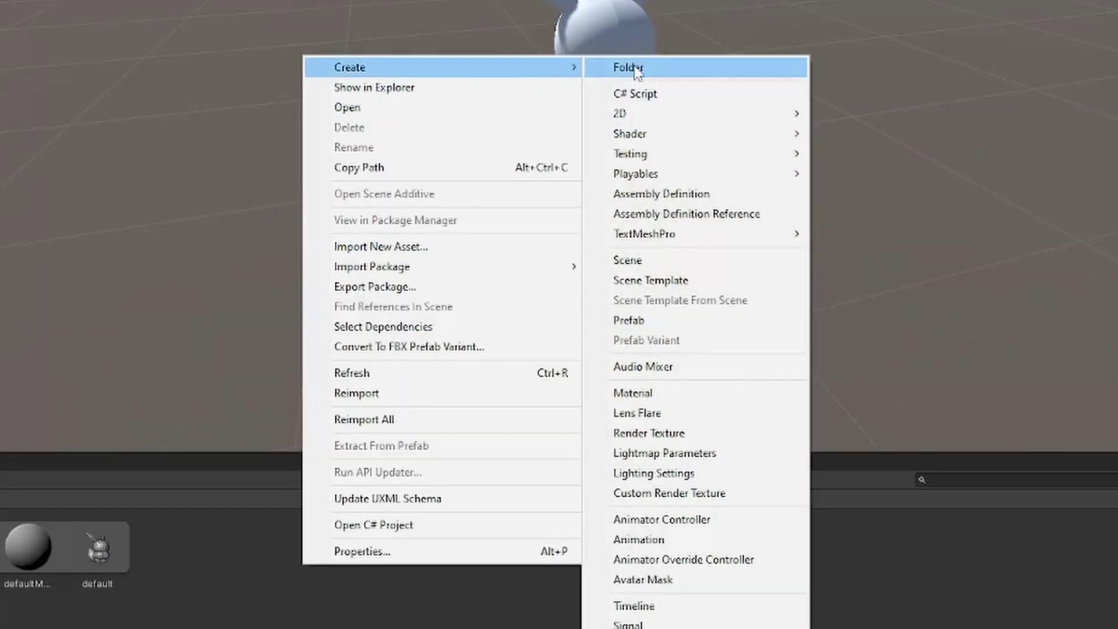
pyautogui.click(635, 68)
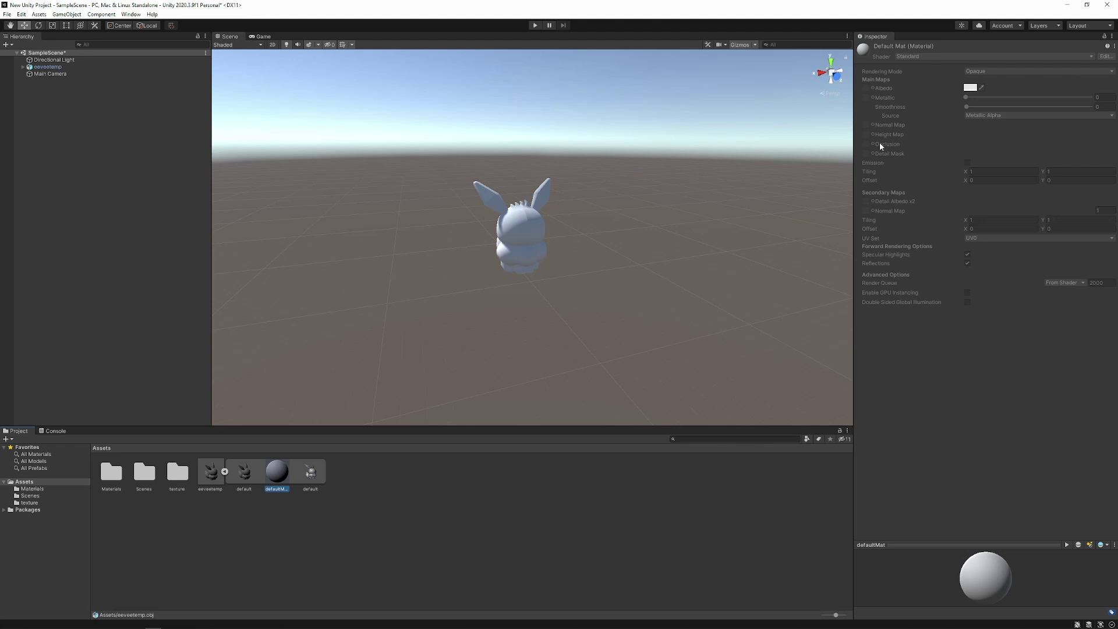
# Step: Create a material preset named eeveetemp from the model's default material and apply it to the Eevee model in the scene
pyautogui.click(1113, 46)
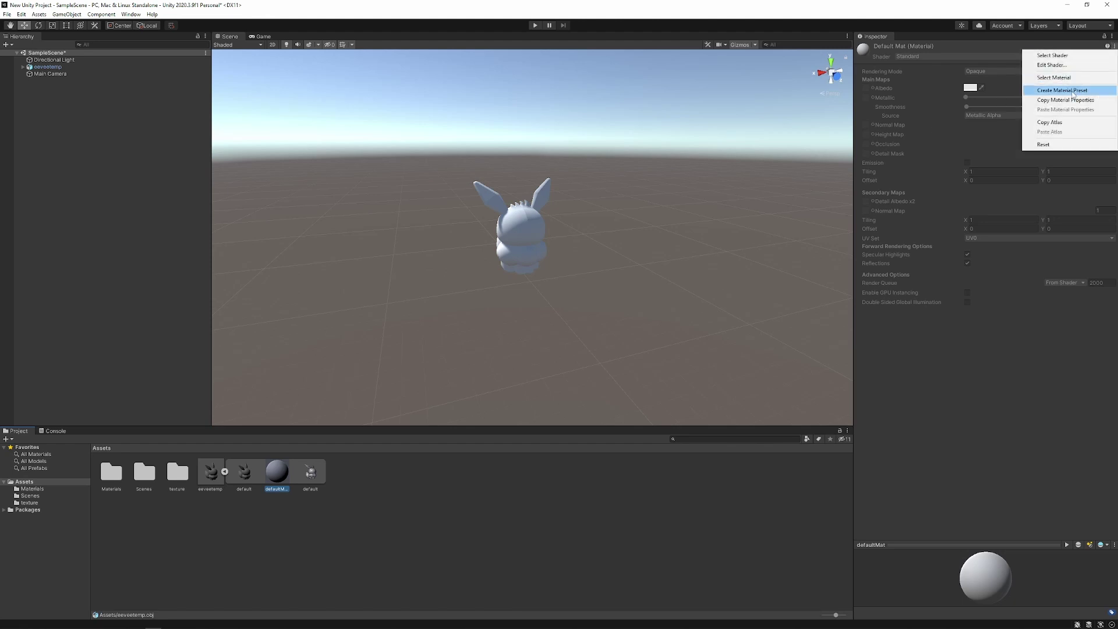
pyautogui.click(1069, 91)
pyautogui.click(218, 495)
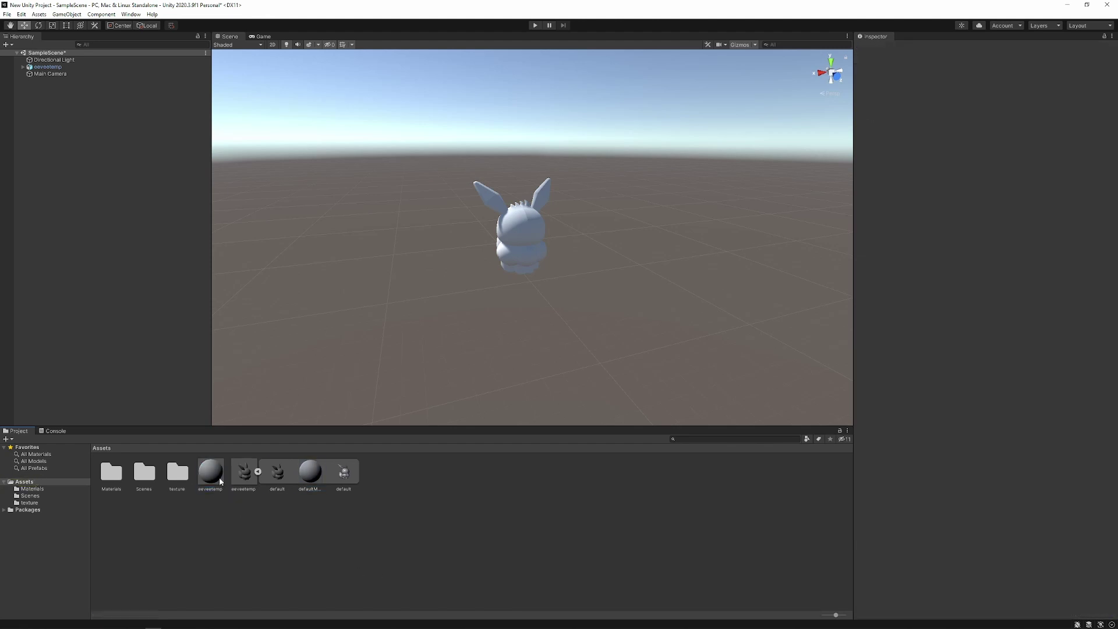
pyautogui.moveTo(210, 472); pyautogui.dragTo(529, 246)
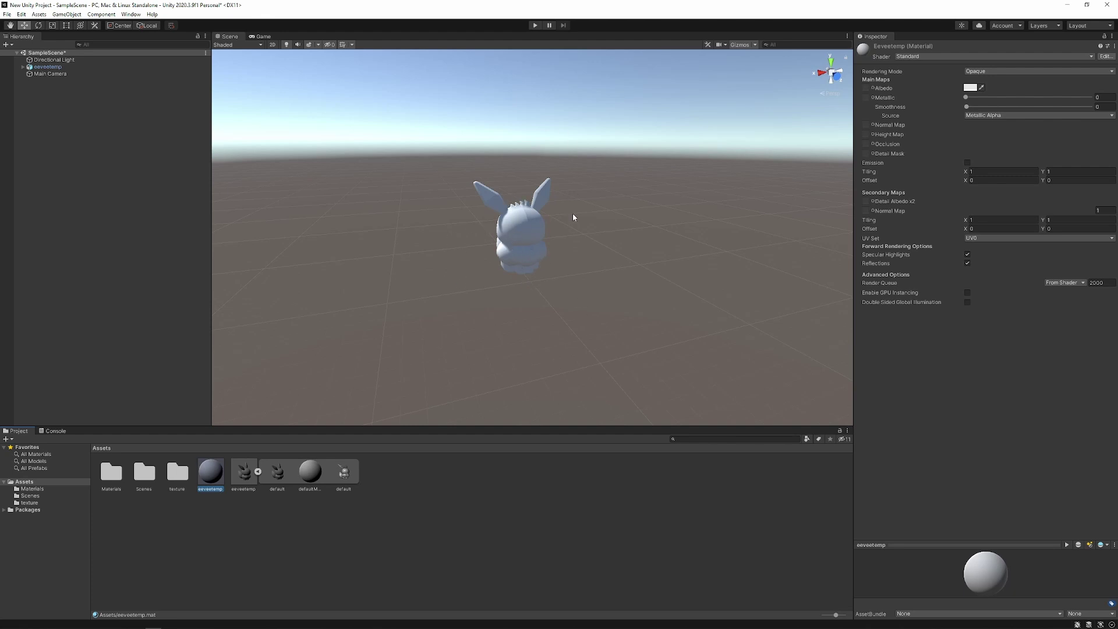
pyautogui.click(872, 88)
pyautogui.click(1083, 83)
pyautogui.click(751, 236)
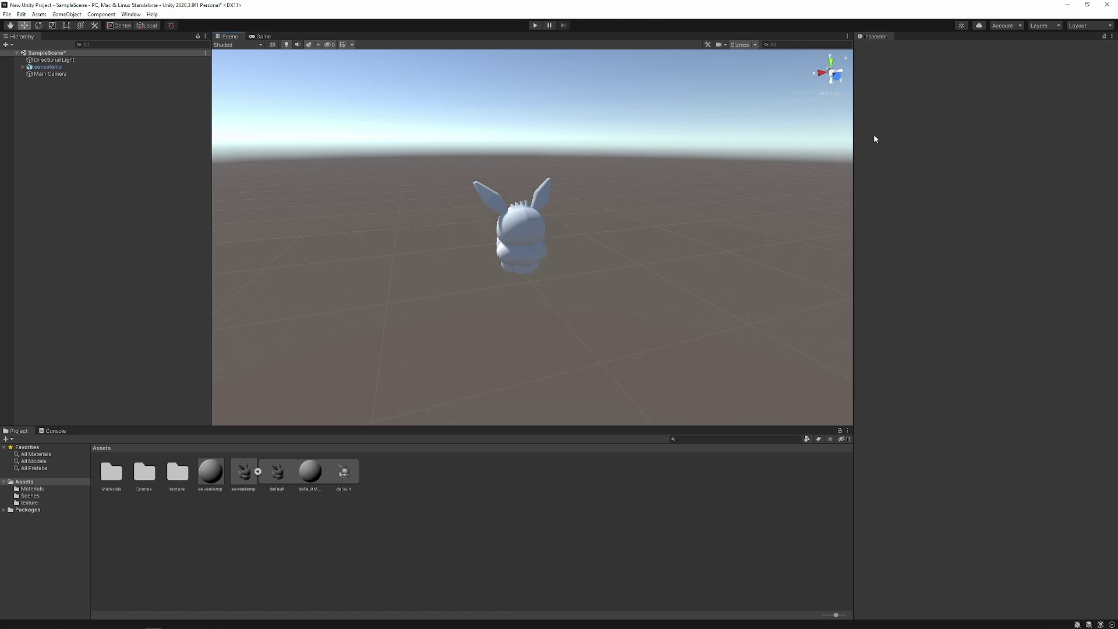
# Step: Assign the Eevee texture image as the albedo map of the eeveetemp material
pyautogui.click(211, 473)
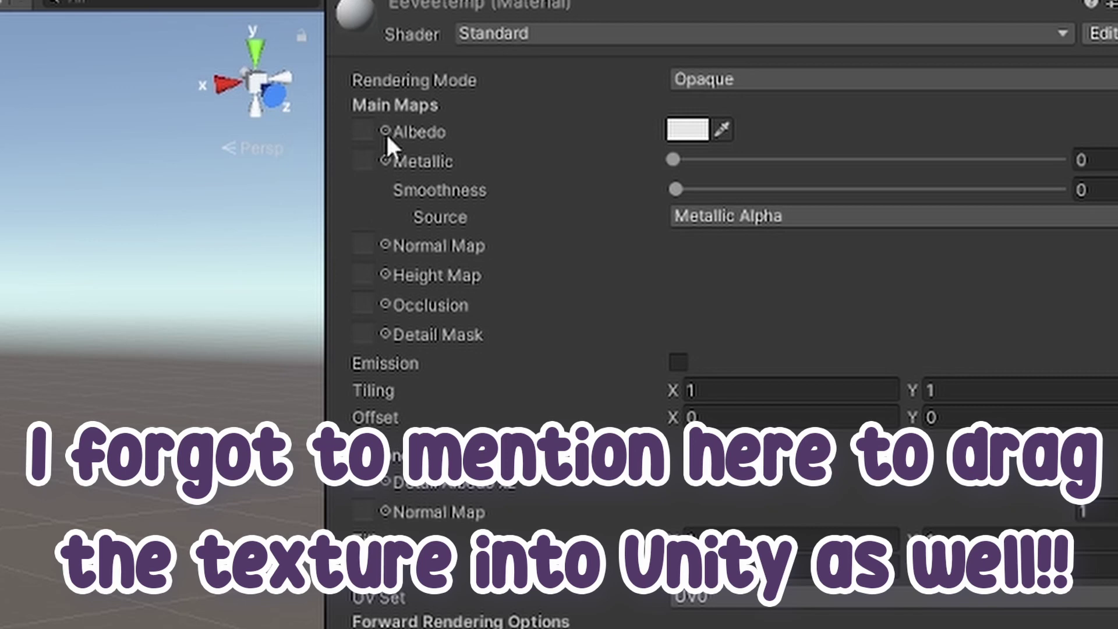
pyautogui.click(385, 131)
pyautogui.doubleClick(570, 248)
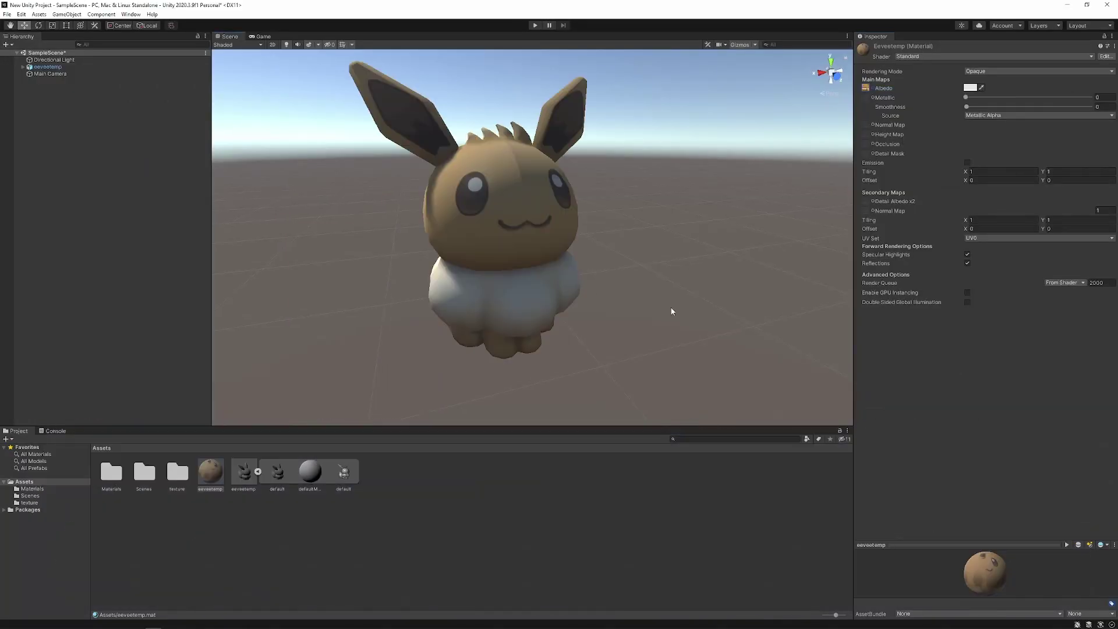
pyautogui.scroll(-5, 670, 312)
pyautogui.keyDown('alt'); pyautogui.moveTo(550, 282); pyautogui.dragTo(625, 317); pyautogui.keyUp('alt')
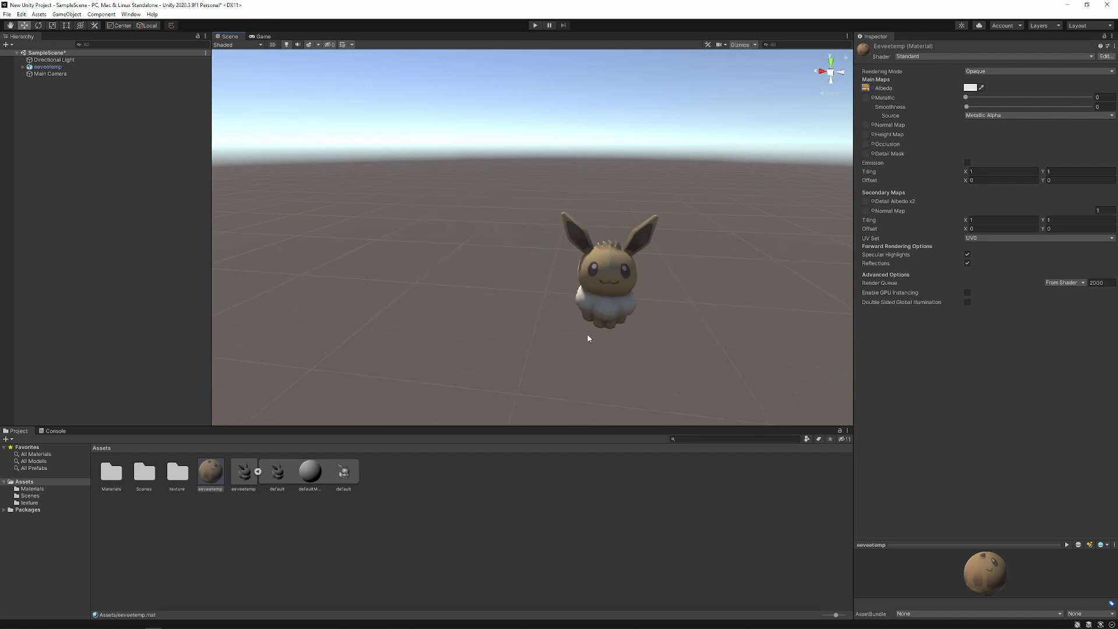
# Step: Expand the eeveetemp object in the scene hierarchy to reach its default child mesh
pyautogui.click(239, 516)
pyautogui.click(23, 66)
pyautogui.click(49, 74)
pyautogui.click(48, 67)
pyautogui.rightClick(64, 68)
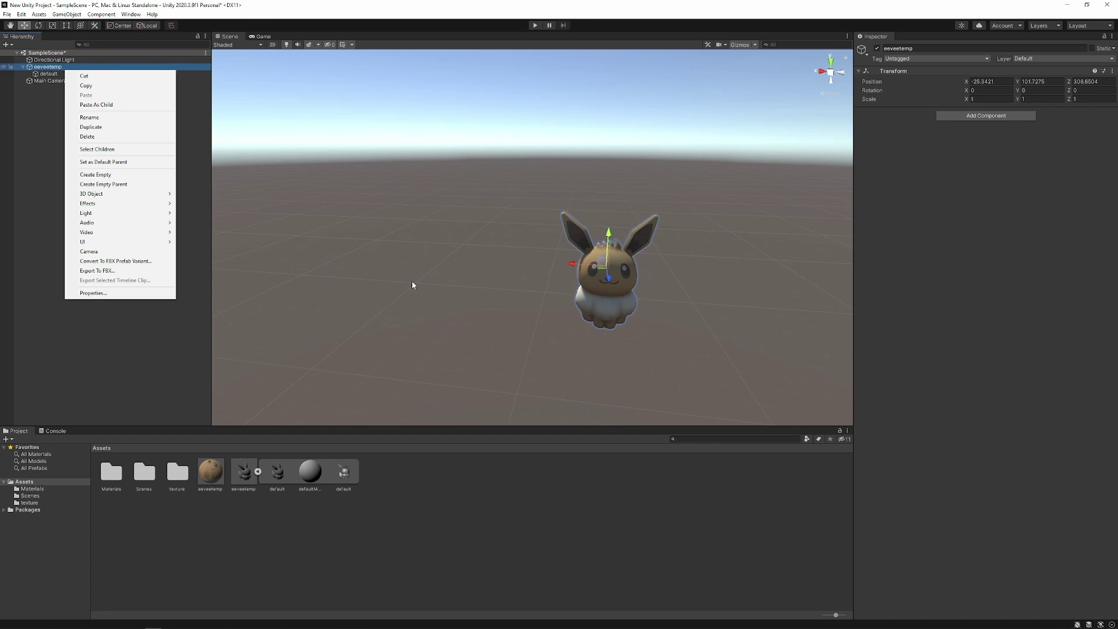
pyautogui.click(42, 233)
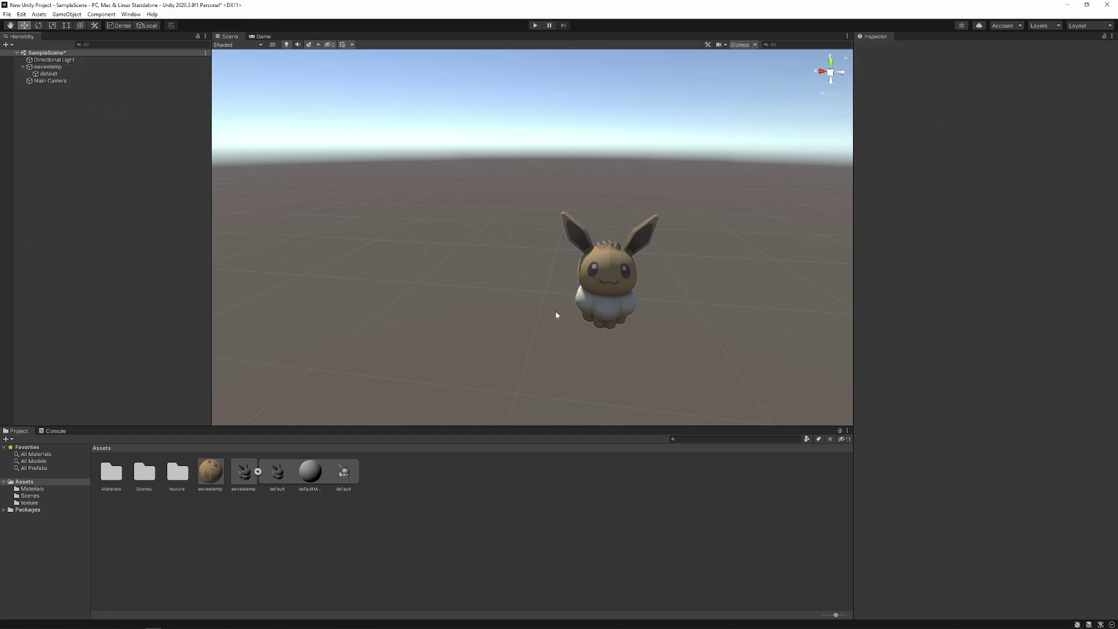
pyautogui.click(621, 299)
pyautogui.click(671, 348)
pyautogui.click(612, 305)
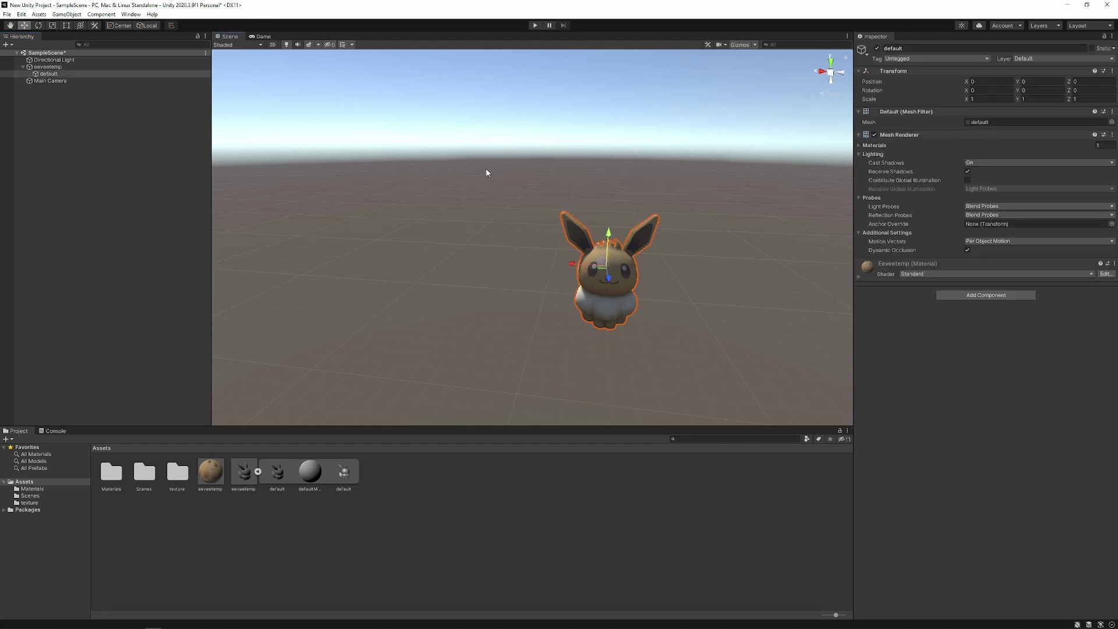
pyautogui.click(670, 295)
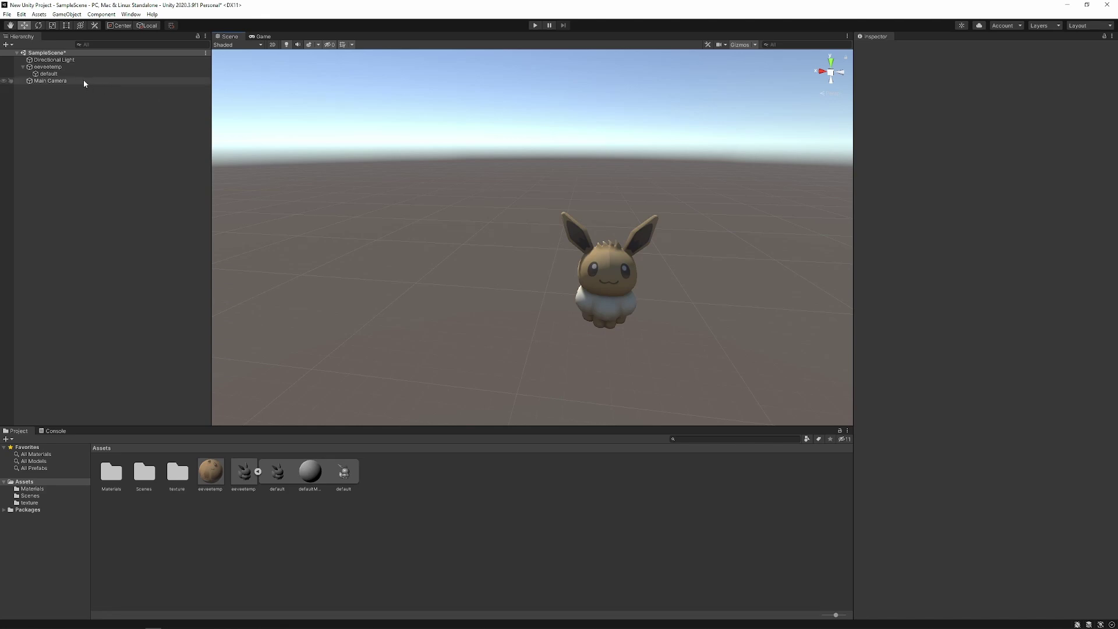
# Step: Start an FBX export of the default mesh and set a new PokeDolls folder in Downloads as its export path
pyautogui.click(64, 74)
pyautogui.click(68, 15)
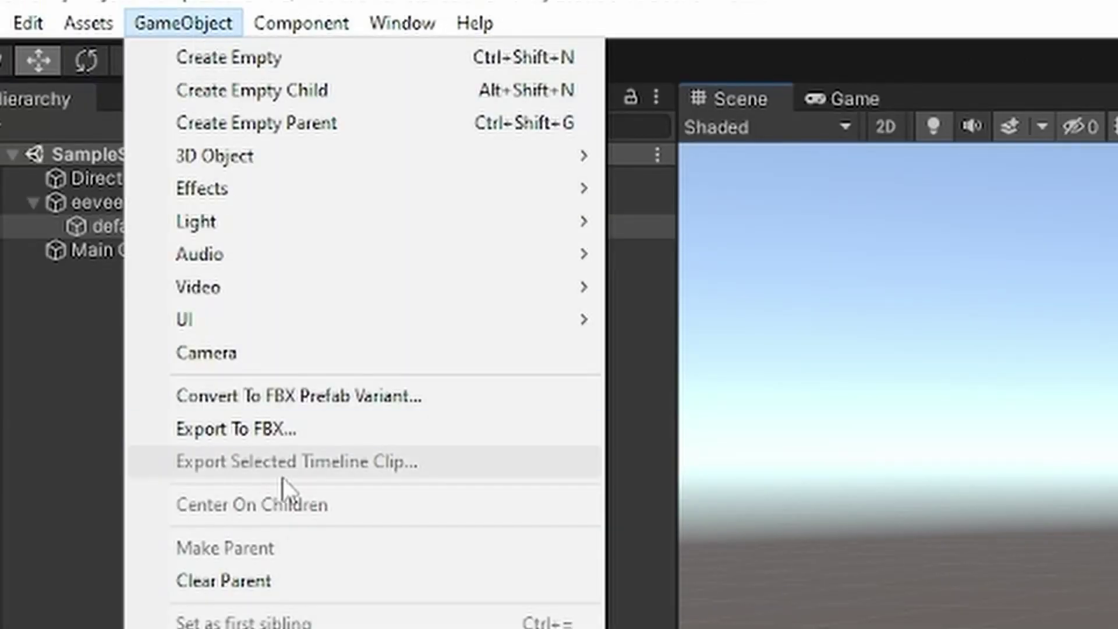
pyautogui.click(284, 430)
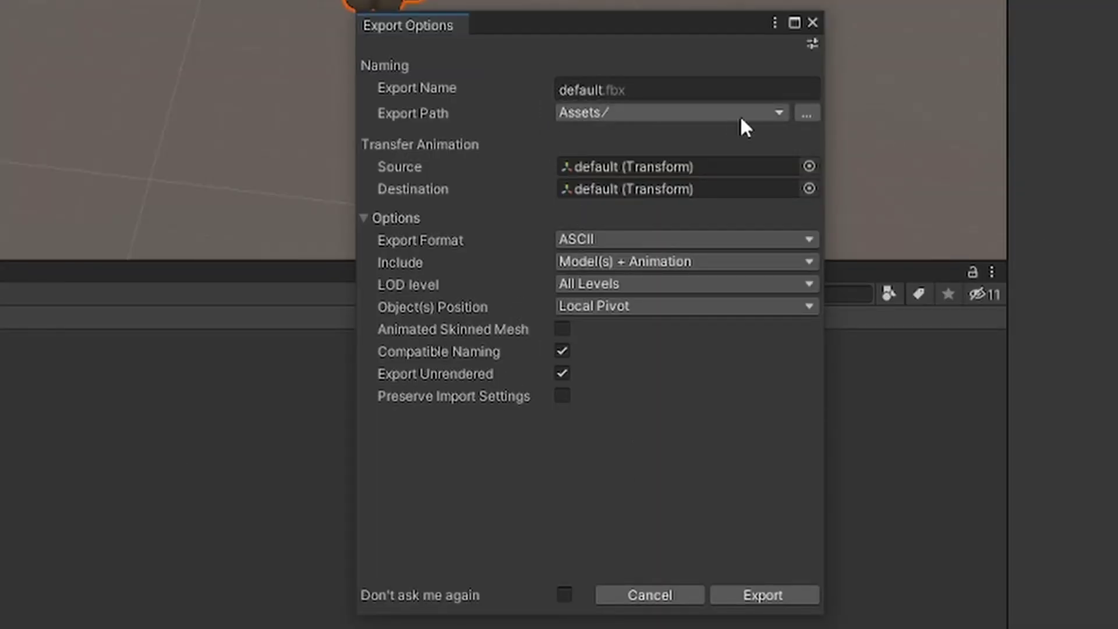
pyautogui.click(774, 367)
pyautogui.click(598, 244)
pyautogui.write('P')
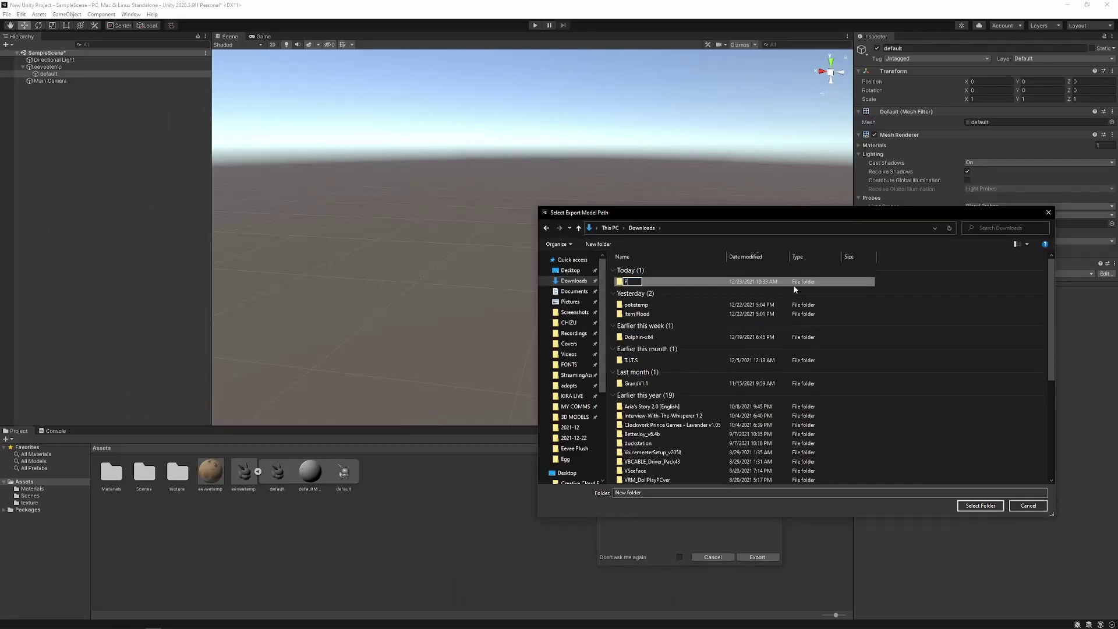
pyautogui.write('okeDolls')
pyautogui.press('Return')
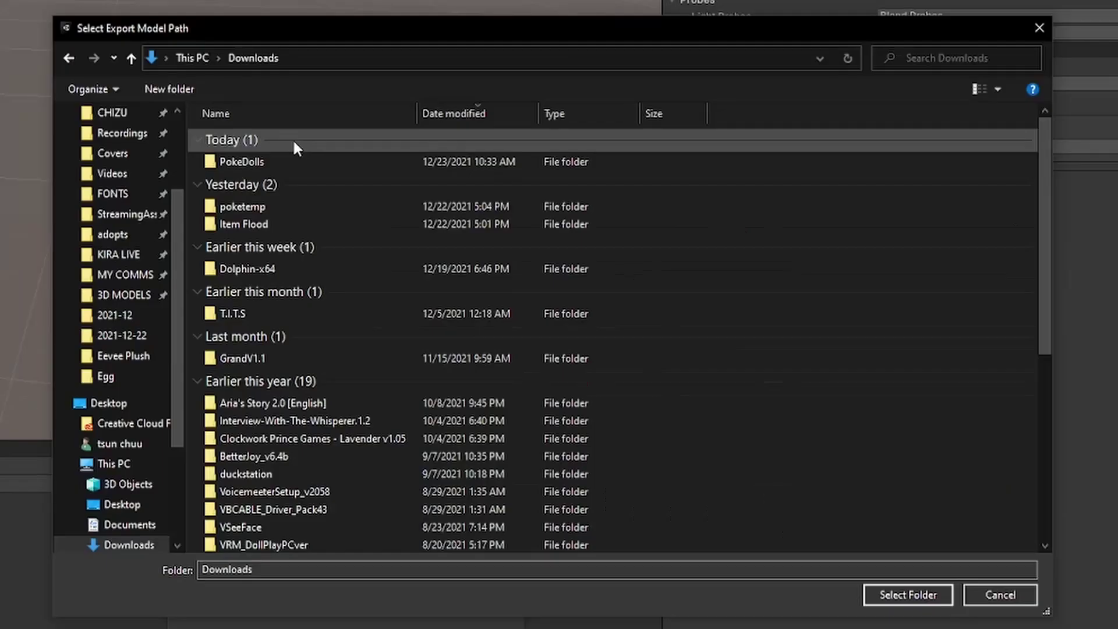
pyautogui.click(635, 281)
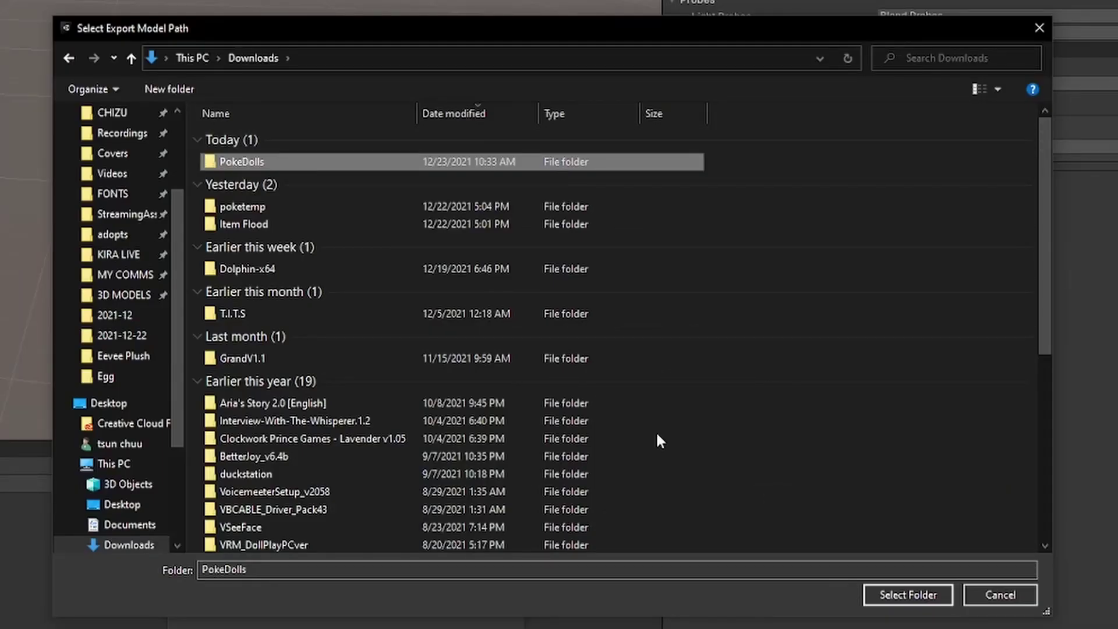
pyautogui.click(980, 505)
# Step: Name the export eevee_plush, keep Model(s) + Animation as the included content, and export the FBX file
pyautogui.click(578, 96)
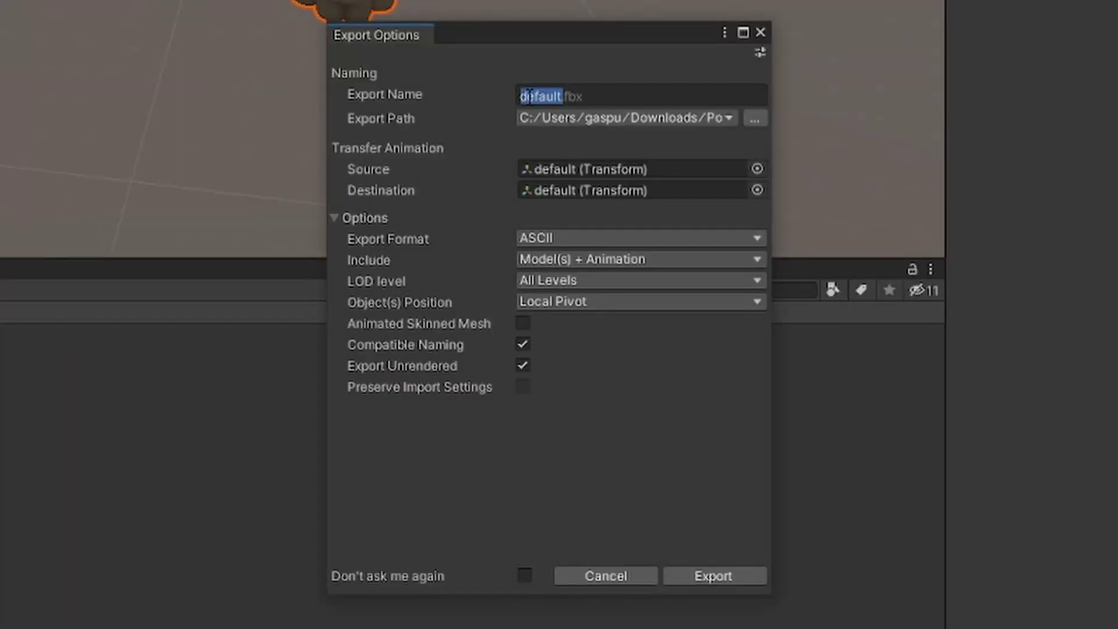
pyautogui.write('eevee_plush')
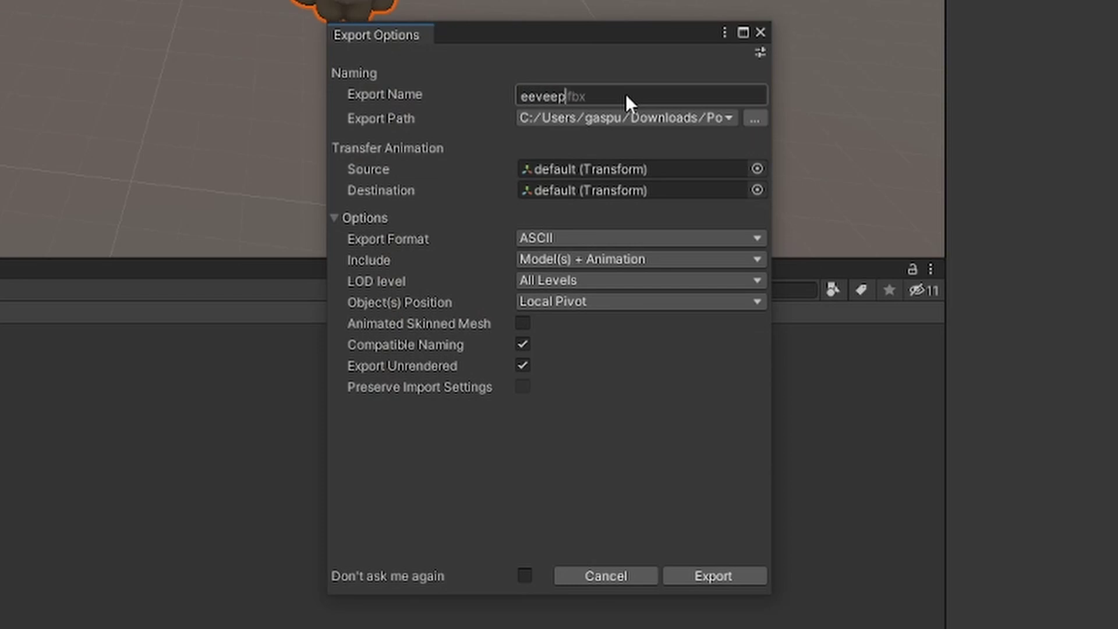
pyautogui.press('Return')
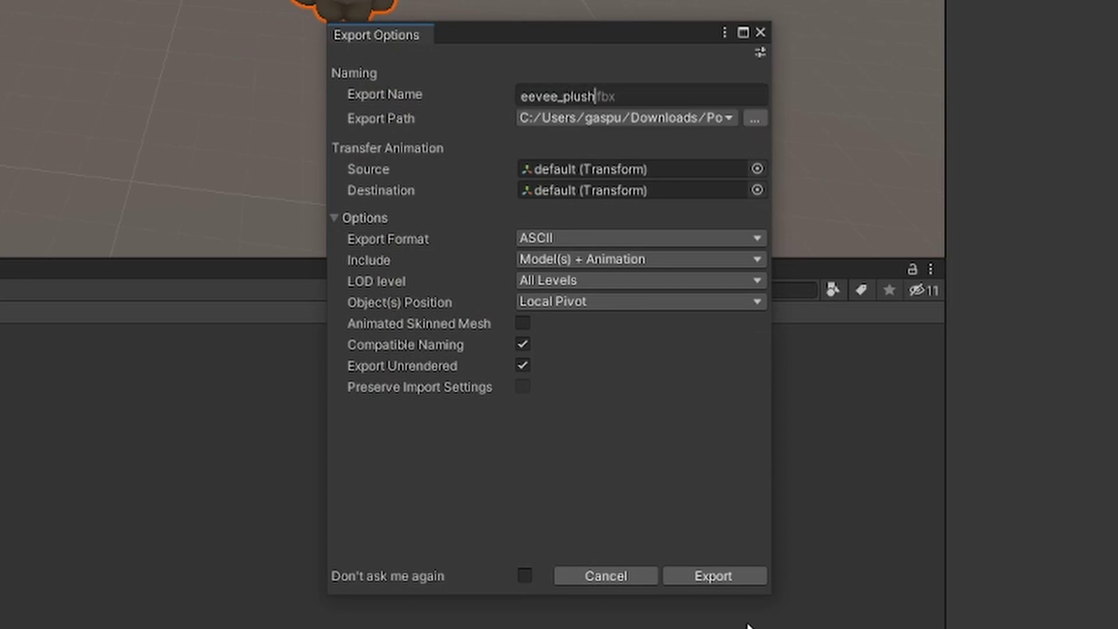
pyautogui.click(574, 260)
pyautogui.click(608, 281)
pyautogui.click(579, 261)
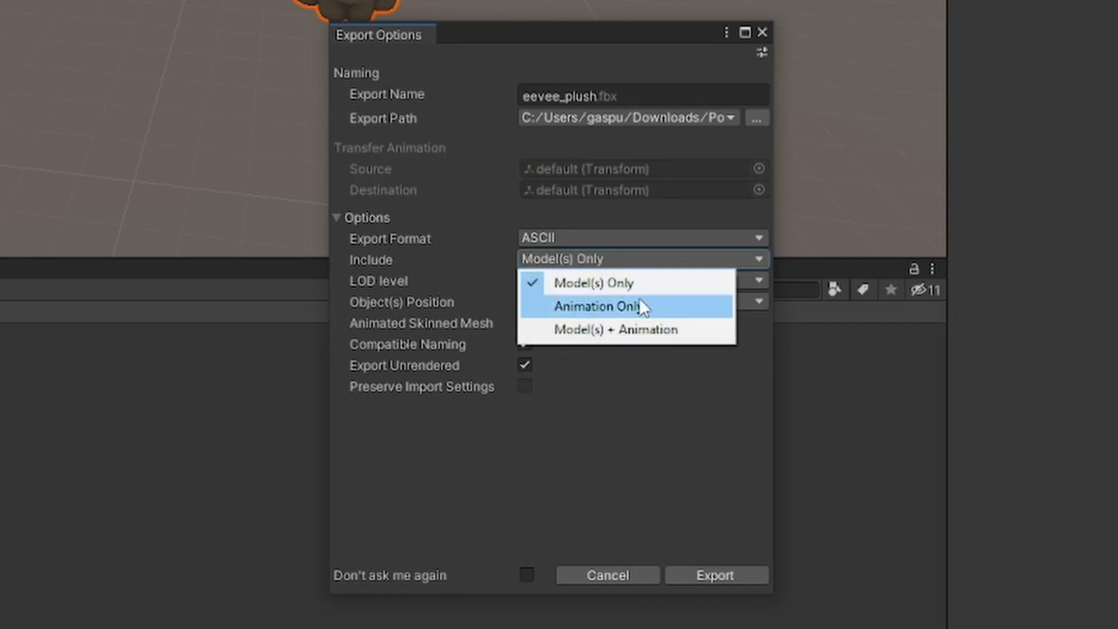
pyautogui.click(651, 326)
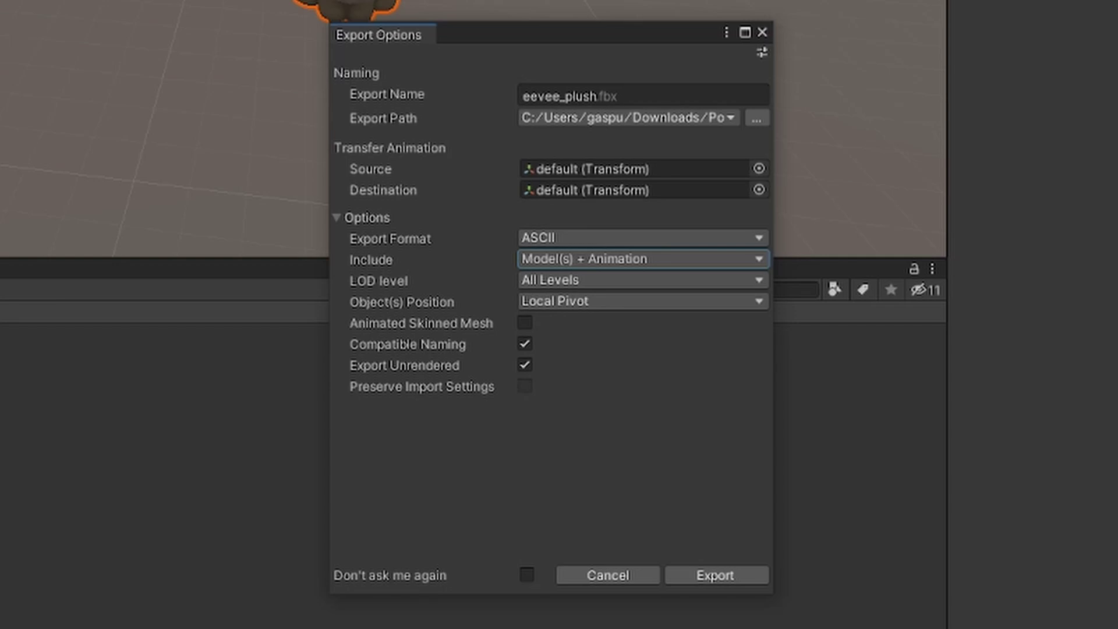
pyautogui.click(712, 573)
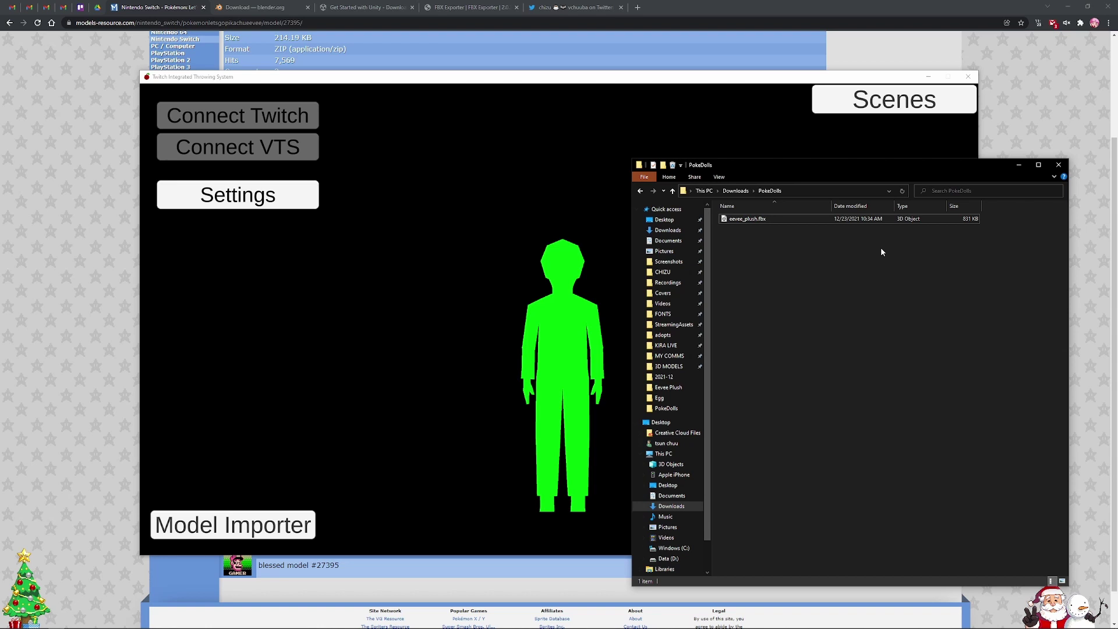
# Step: Switch to the Twitch Integrated Throwing System and import eevee_plush.fbx from the PokeDolls folder in its model importer
pyautogui.click(483, 437)
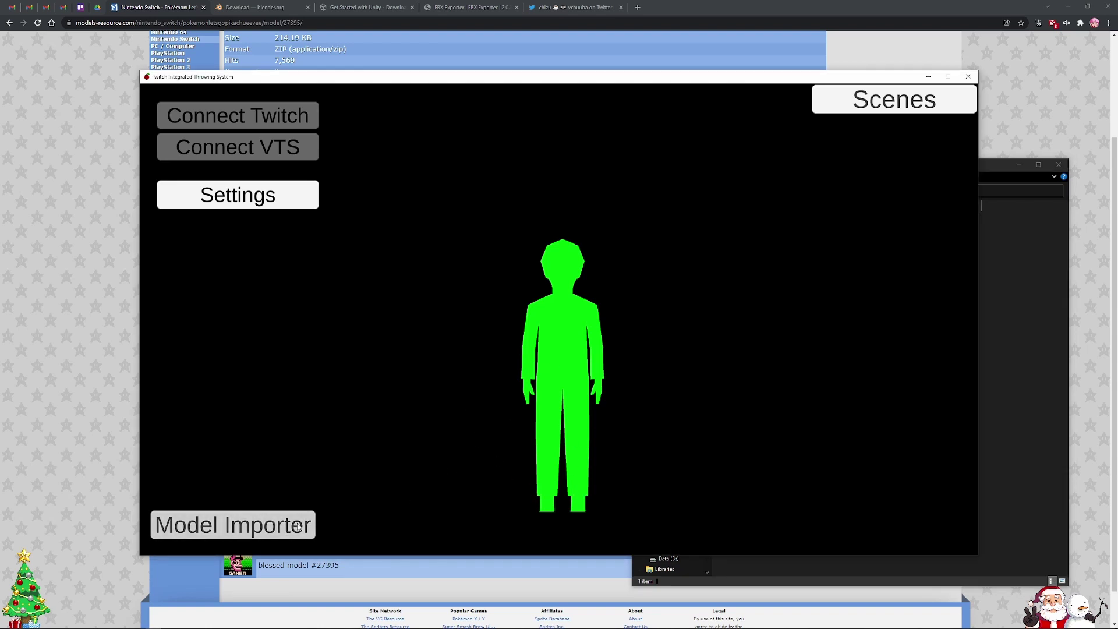
pyautogui.click(279, 524)
pyautogui.scroll(-5, 192, 407)
pyautogui.click(194, 548)
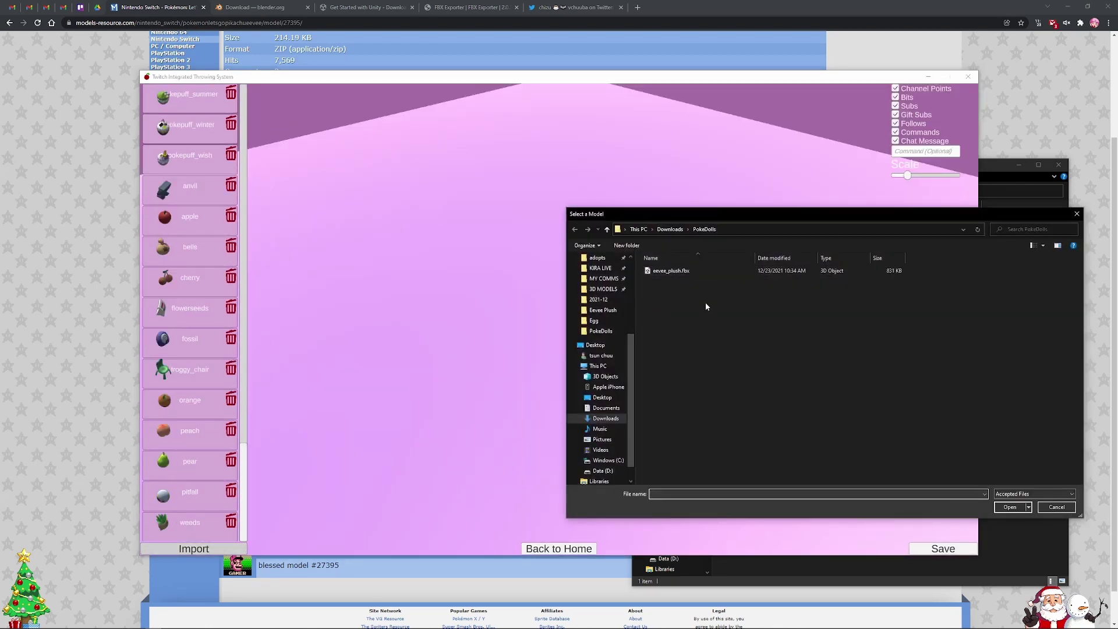
pyautogui.doubleClick(691, 271)
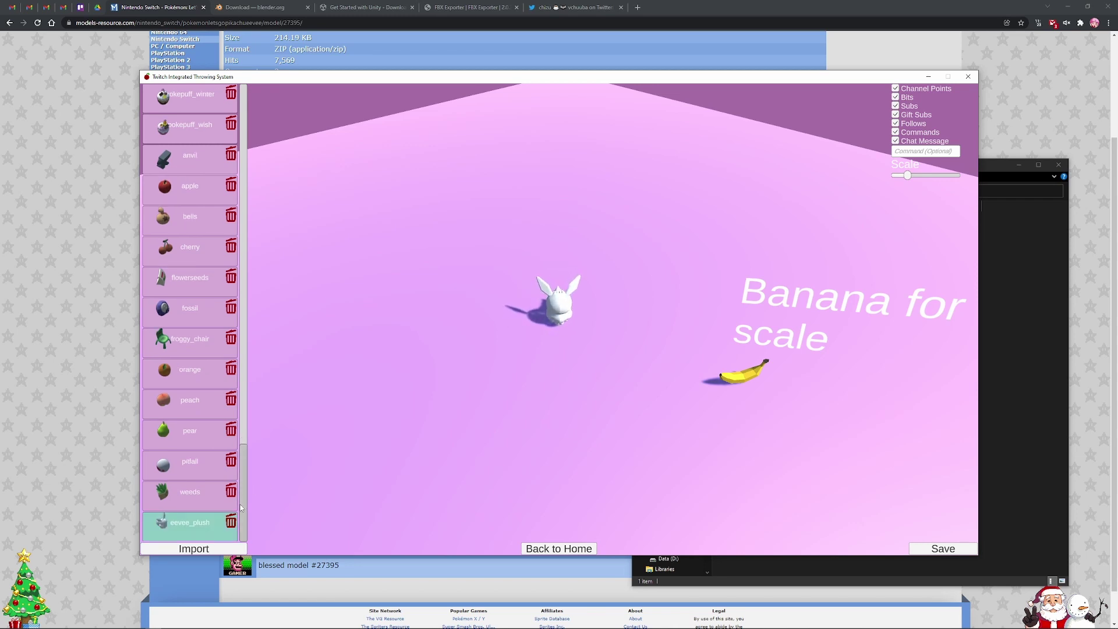
# Step: Copy the texture bm_pokegoods02_01.png from Downloads into the PokeDolls folder beside eevee_plush.fbx
pyautogui.click(1028, 323)
pyautogui.click(735, 190)
pyautogui.scroll(-5, 816, 407)
pyautogui.click(758, 517)
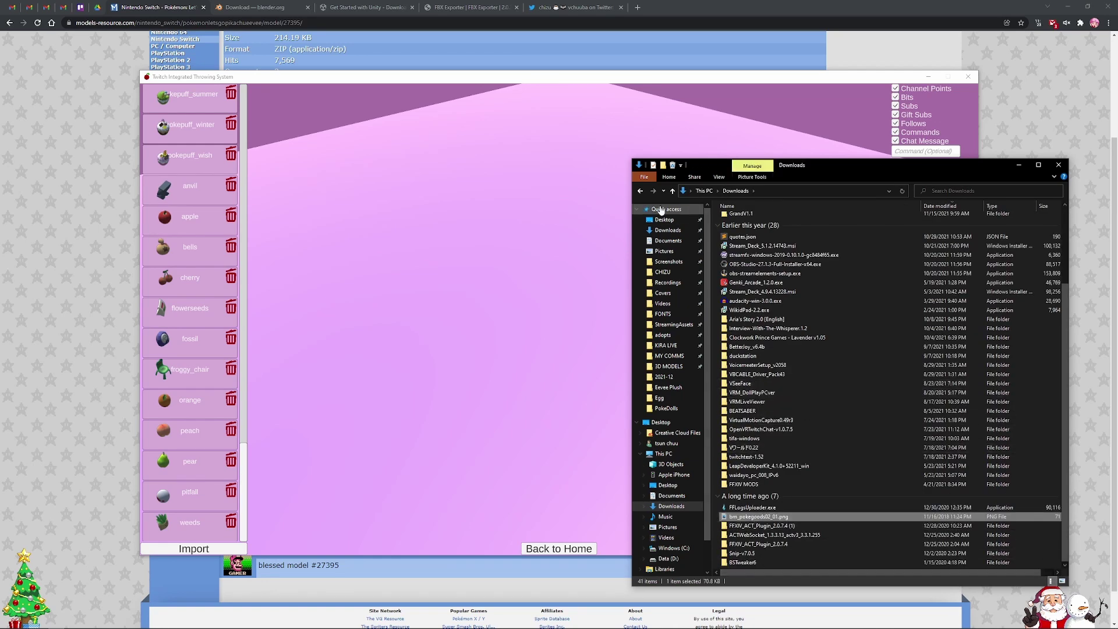
pyautogui.click(641, 191)
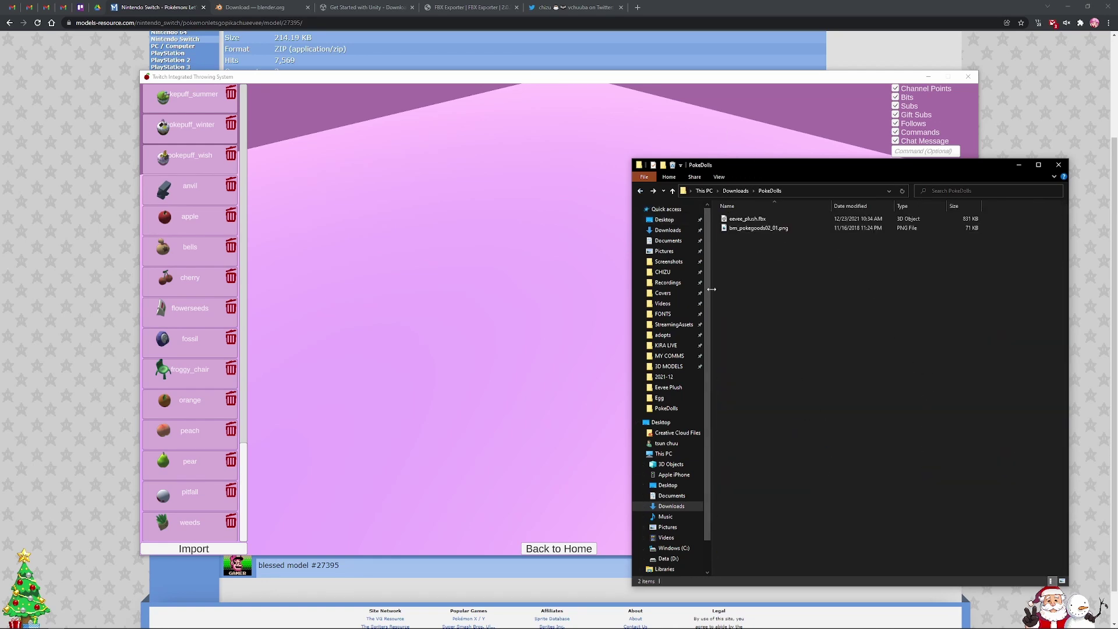
# Step: Import eevee_plush.fbx from the PokeDolls folder again into the throwing system's item list
pyautogui.click(227, 510)
pyautogui.click(195, 552)
pyautogui.doubleClick(681, 280)
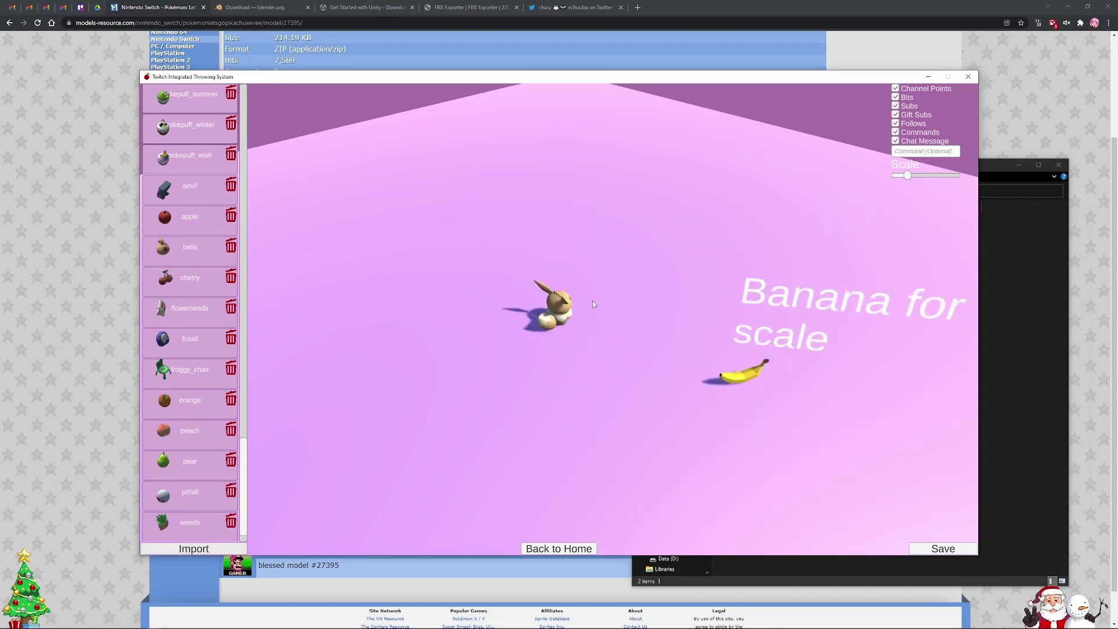